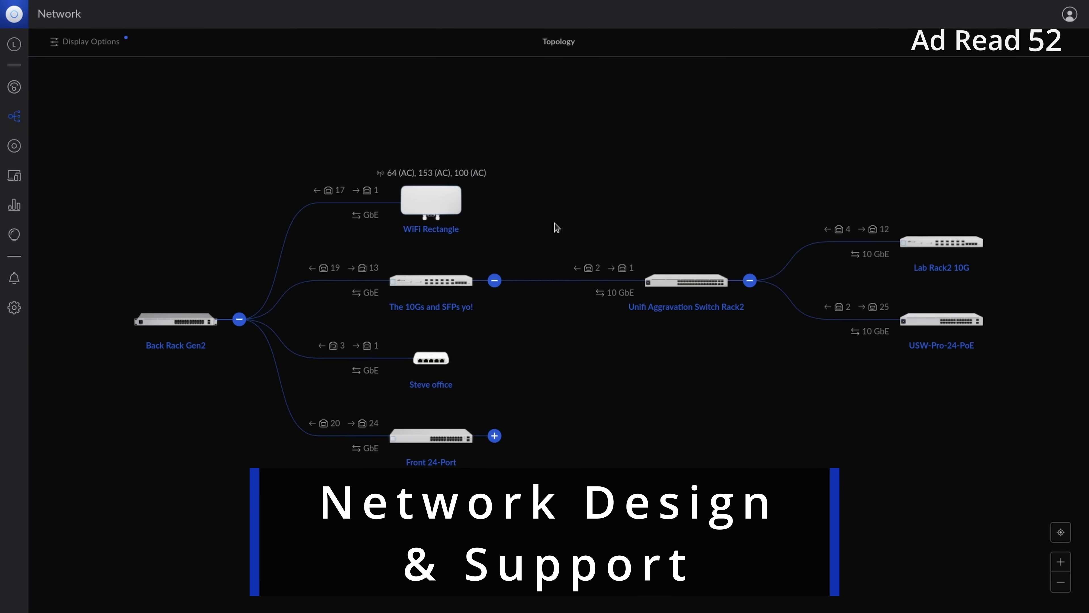
- Expand Front 24-Port, then review WIN10LAB's memory, disk volume, network adapter and open ports details
{"action": "left_click", "coordinate": [495, 436]}
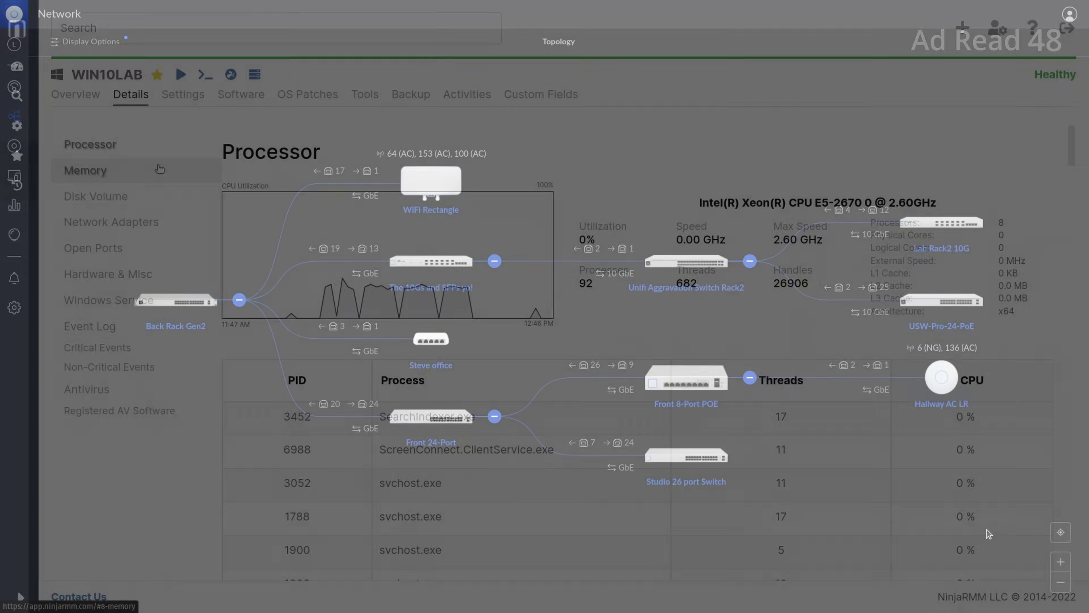
{"action": "left_click", "coordinate": [156, 175]}
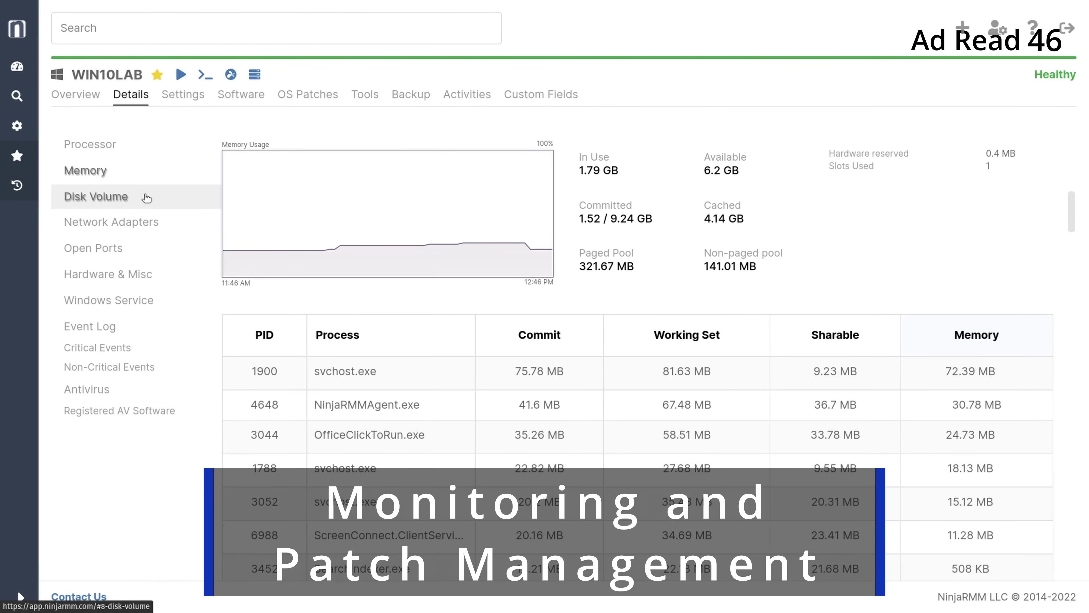
{"action": "left_click", "coordinate": [147, 197]}
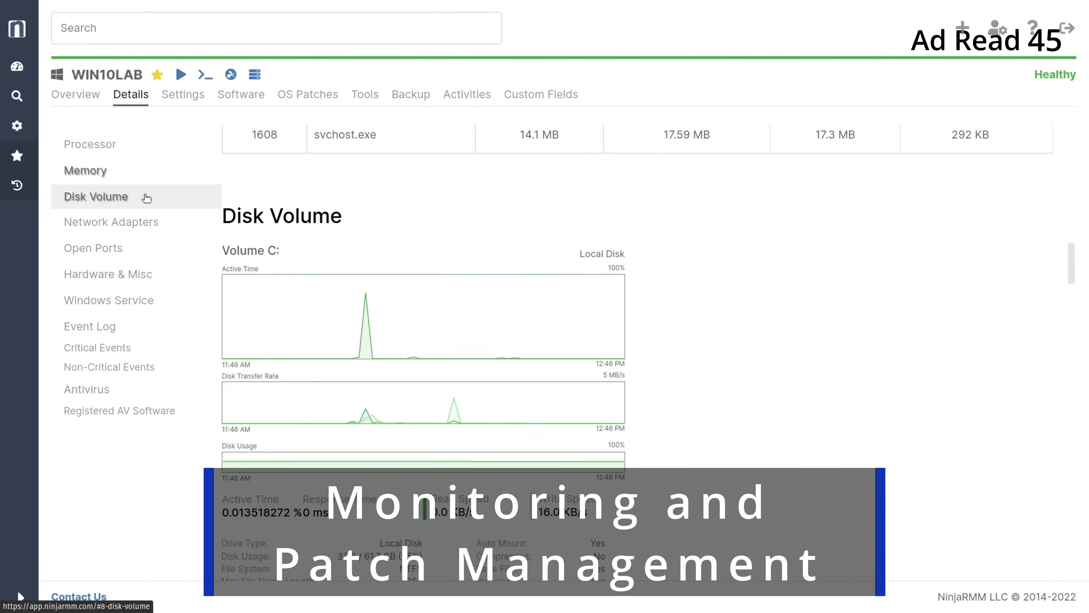
{"action": "left_click", "coordinate": [144, 216]}
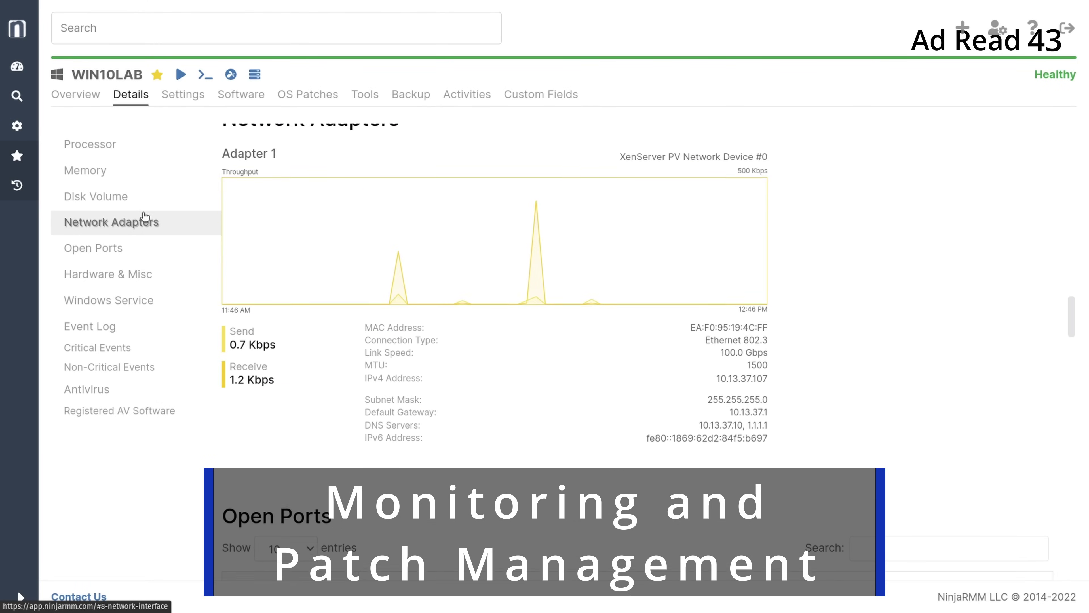
{"action": "left_click", "coordinate": [146, 248]}
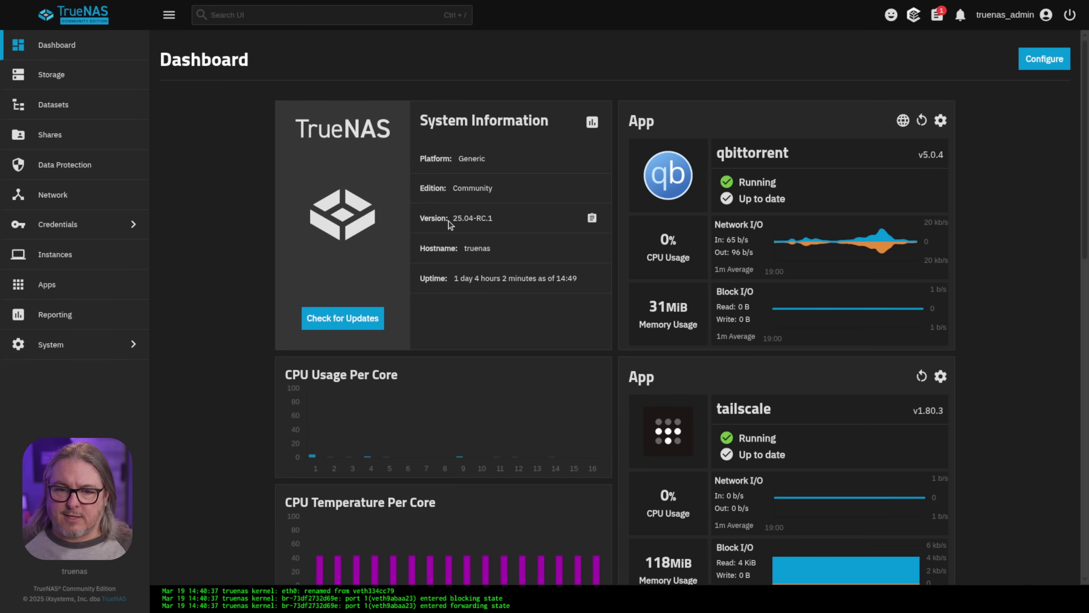
- Highlight the 25.04-RC.1 version value in the System Information widget
{"action": "left_click_drag", "start_coordinate": [451, 218], "coordinate": [511, 222]}
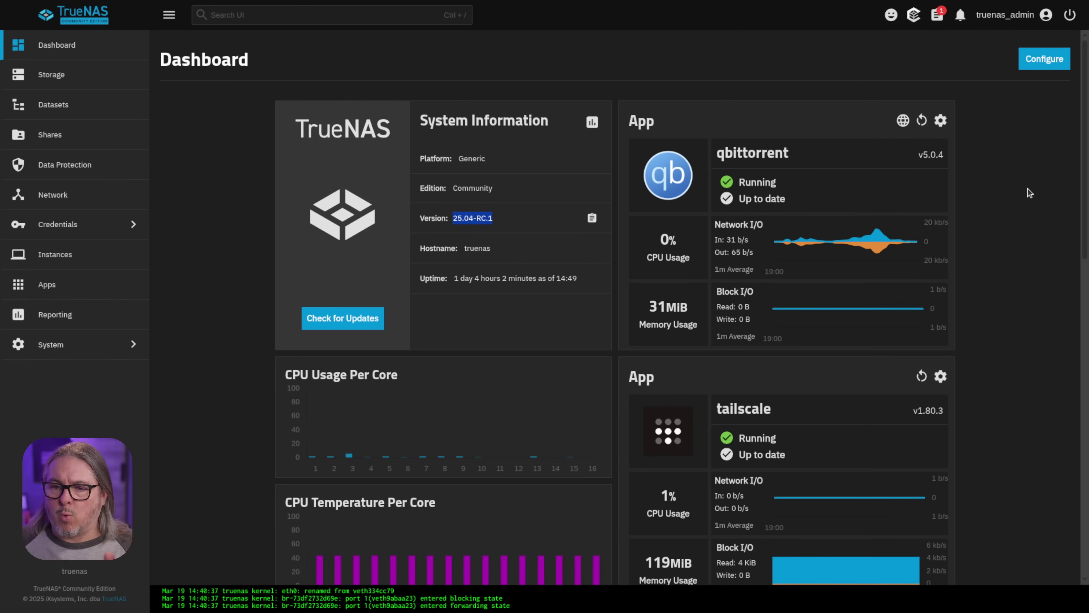
{"action": "scroll", "coordinate": [973, 210], "scroll_direction": "down", "scroll_amount": 12}
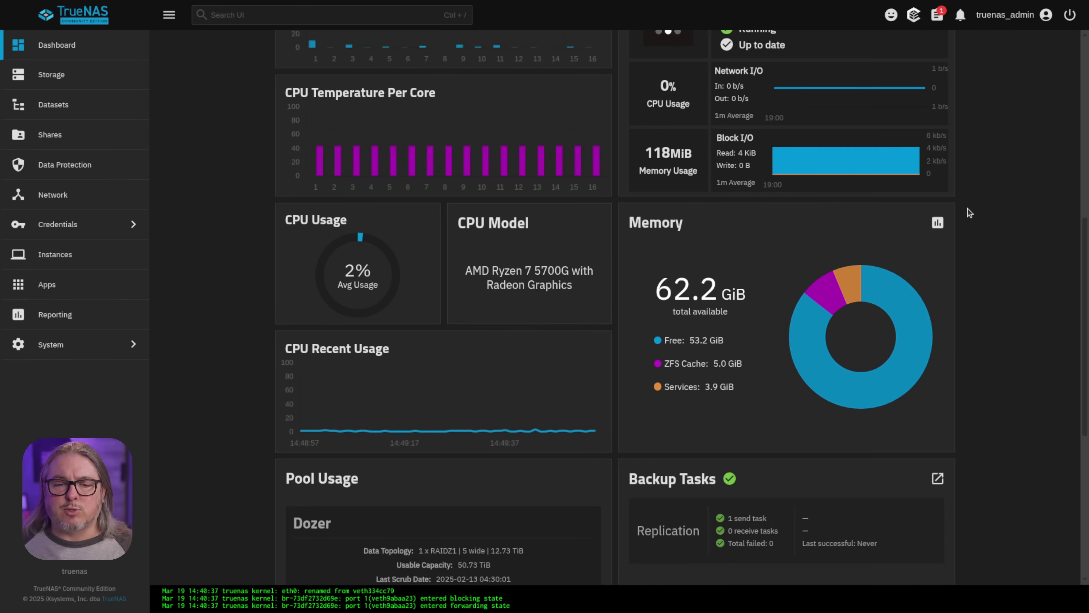
{"action": "scroll", "coordinate": [970, 212], "scroll_direction": "up", "scroll_amount": 12}
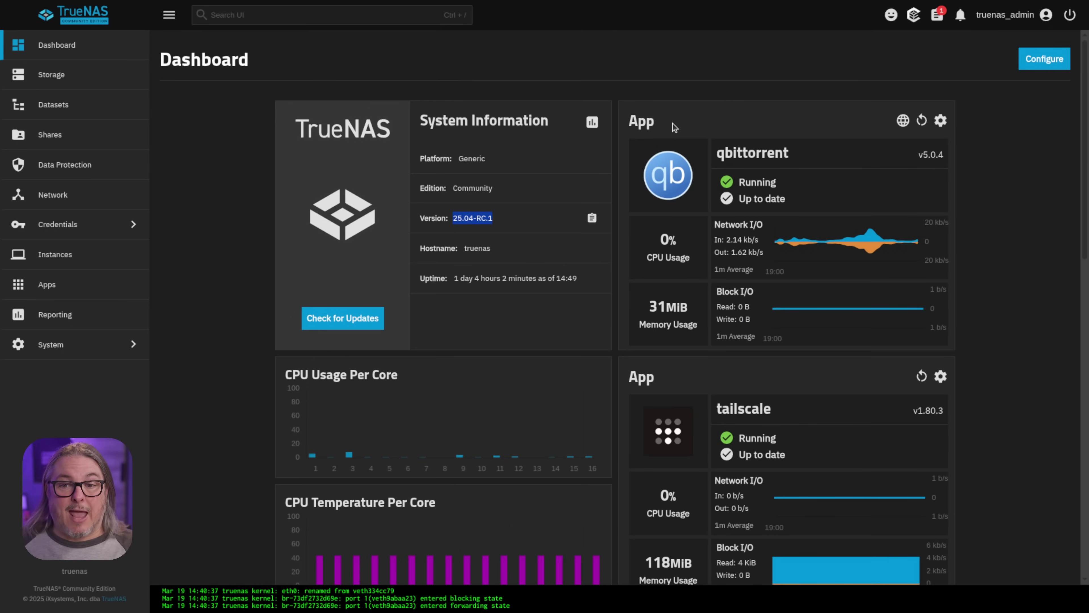
- Start a new Apps-category dashboard widget, trying other layouts before settling on full size
{"action": "left_click", "coordinate": [1034, 59]}
{"action": "left_click", "coordinate": [936, 56]}
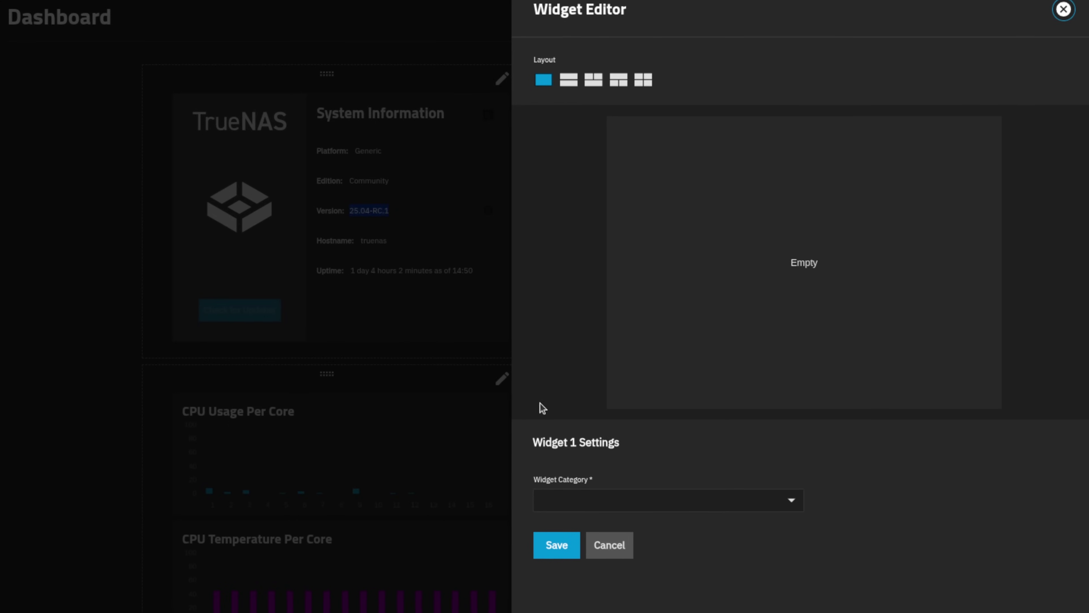
{"action": "left_click", "coordinate": [541, 501]}
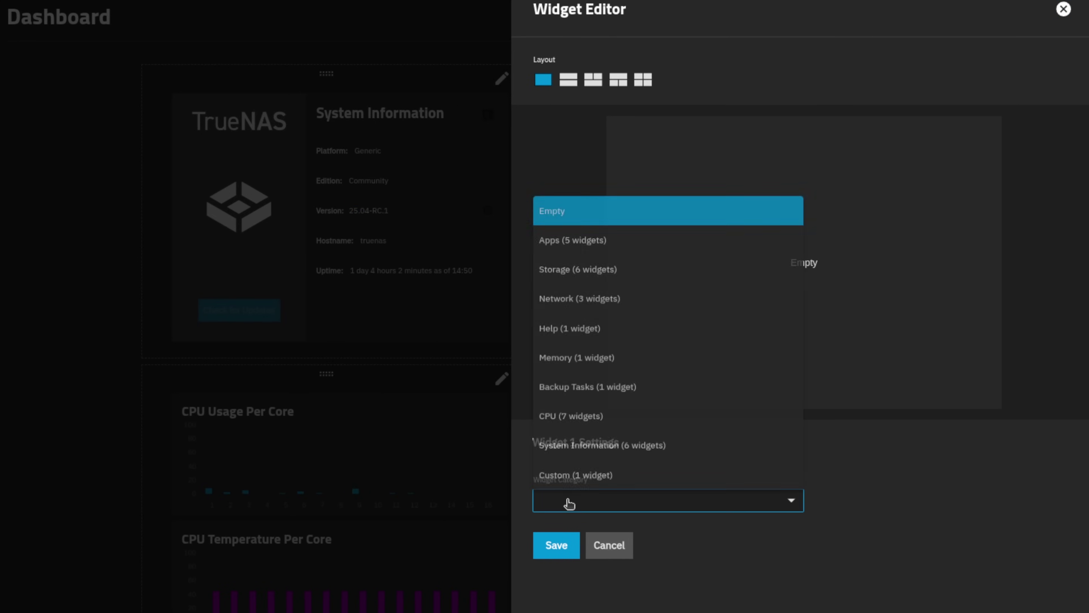
{"action": "left_click", "coordinate": [589, 225]}
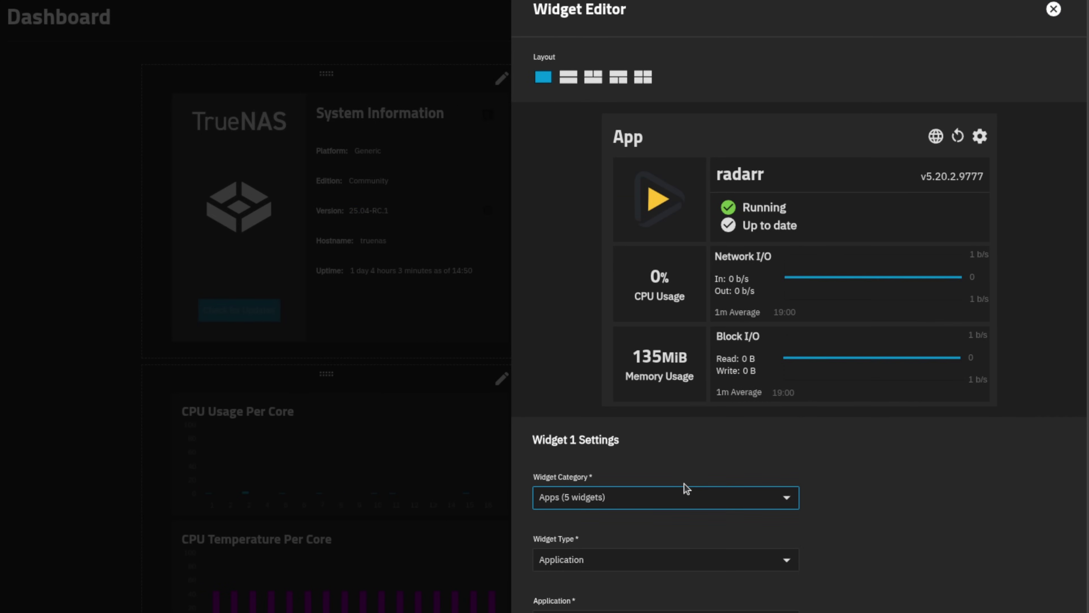
{"action": "scroll", "coordinate": [683, 487], "scroll_direction": "down", "scroll_amount": 1}
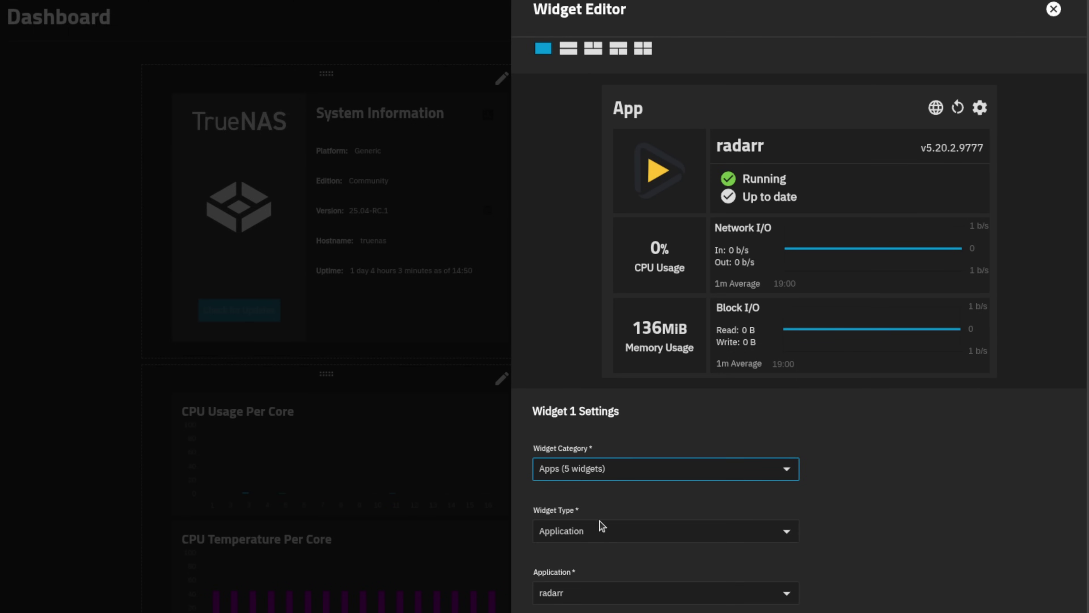
{"action": "left_click", "coordinate": [567, 57]}
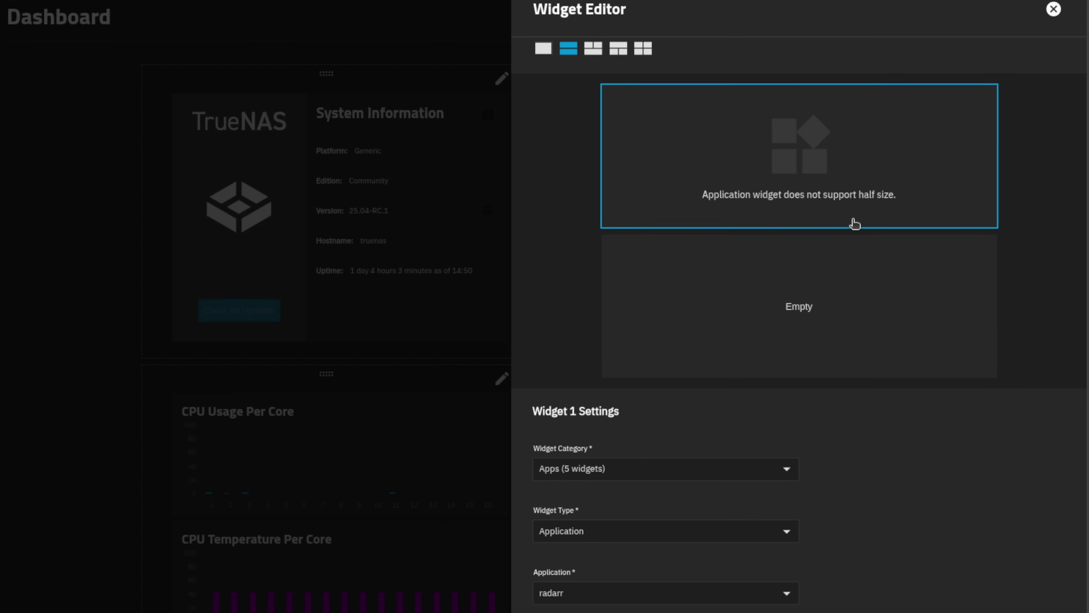
{"action": "left_click", "coordinate": [591, 48]}
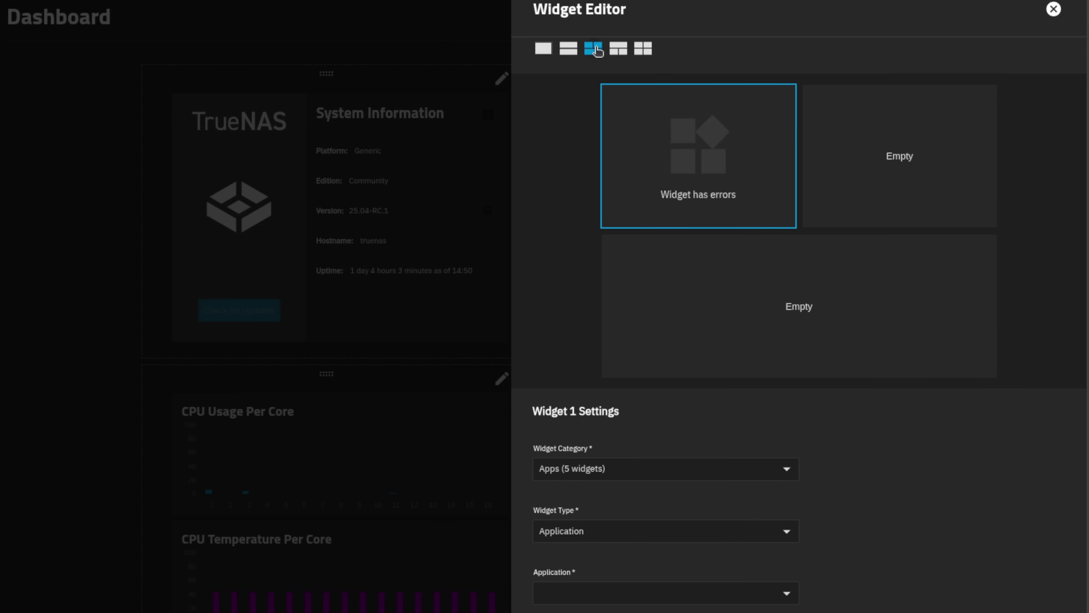
{"action": "left_click", "coordinate": [542, 50]}
- Choose collabora as the widget's application and add the widget to the dashboard
{"action": "left_click", "coordinate": [744, 207]}
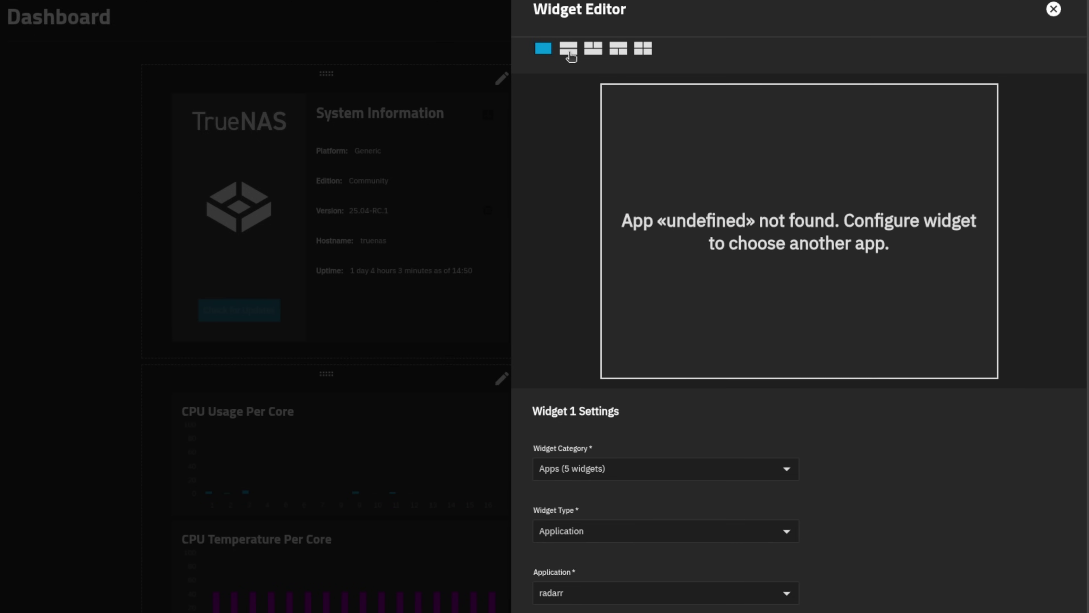
{"action": "left_click", "coordinate": [543, 49]}
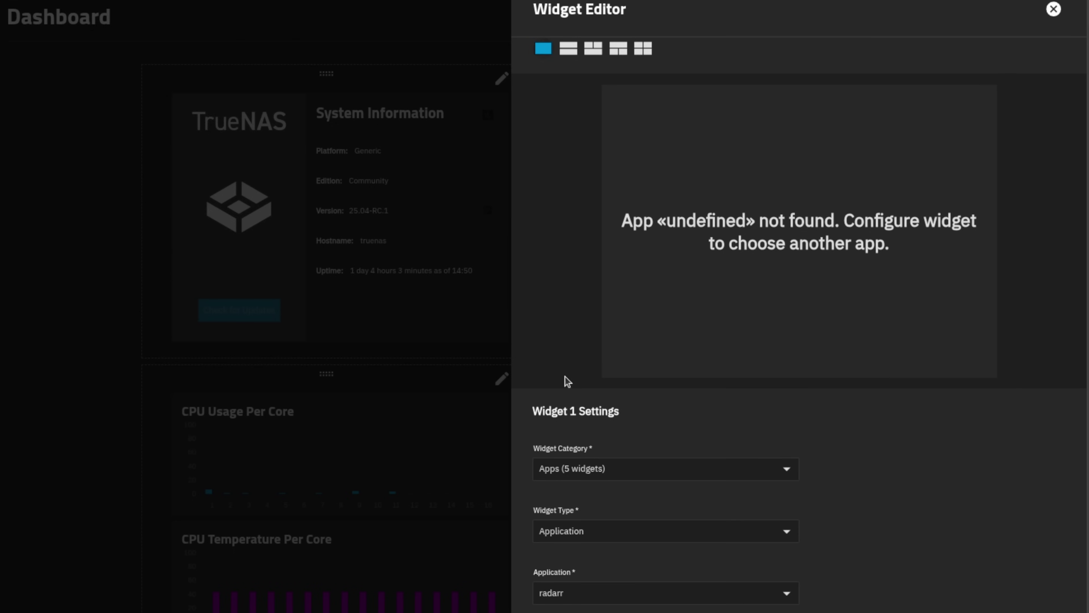
{"action": "left_click", "coordinate": [591, 592]}
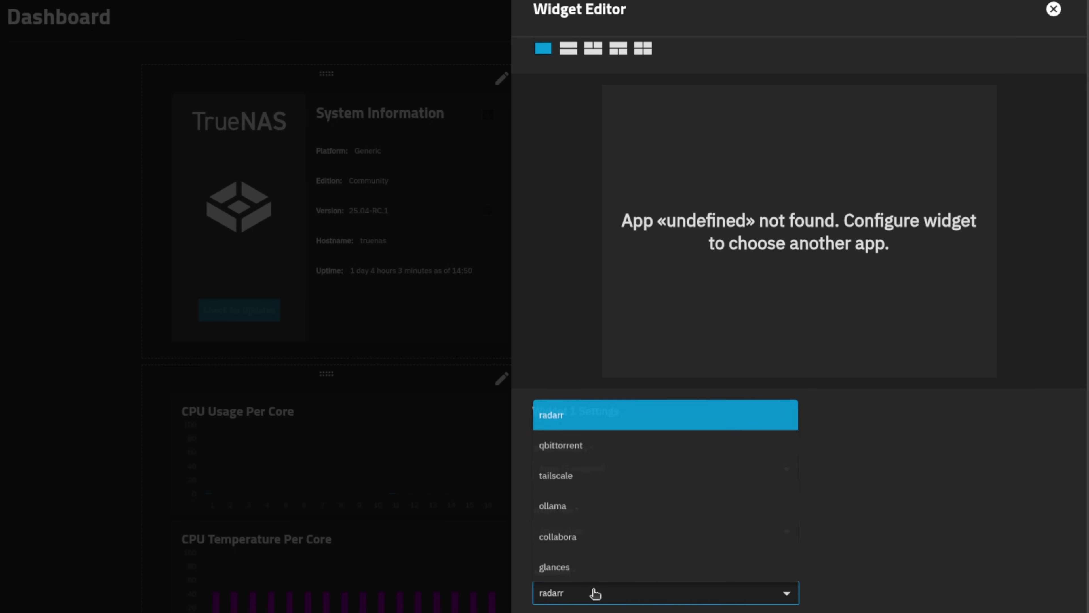
{"action": "left_click", "coordinate": [591, 547]}
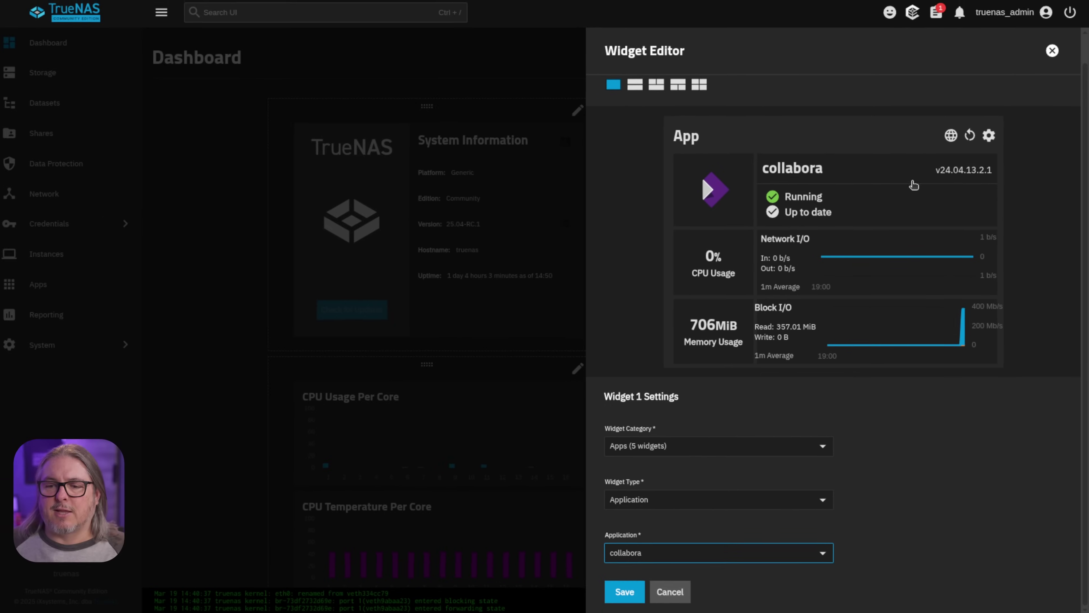
{"action": "left_click", "coordinate": [628, 588]}
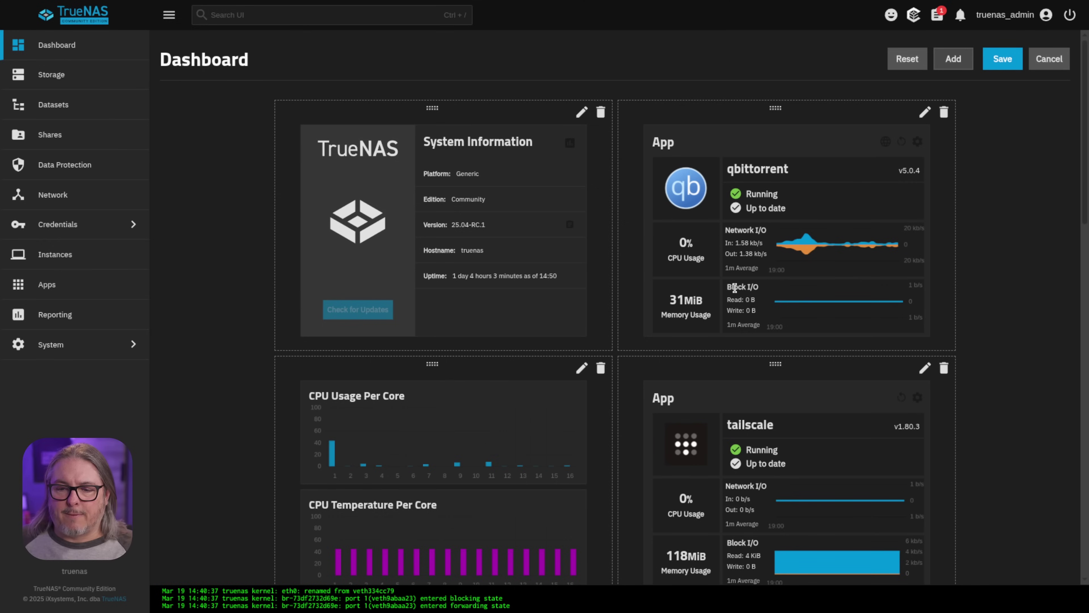
- Move the collabora widget into the right column beside the CPU charts and save the layout
{"action": "scroll", "coordinate": [736, 295], "scroll_direction": "down", "scroll_amount": 15}
{"action": "scroll", "coordinate": [736, 294], "scroll_direction": "down", "scroll_amount": 3}
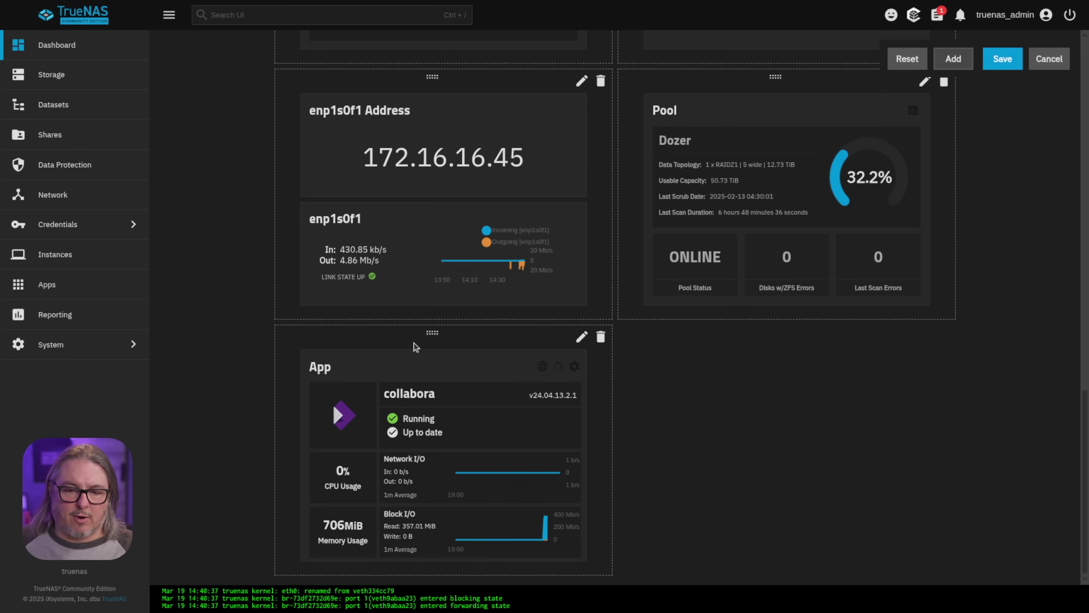
{"action": "left_click_drag", "start_coordinate": [429, 334], "coordinate": [806, 300]}
{"action": "left_click", "coordinate": [1004, 60]}
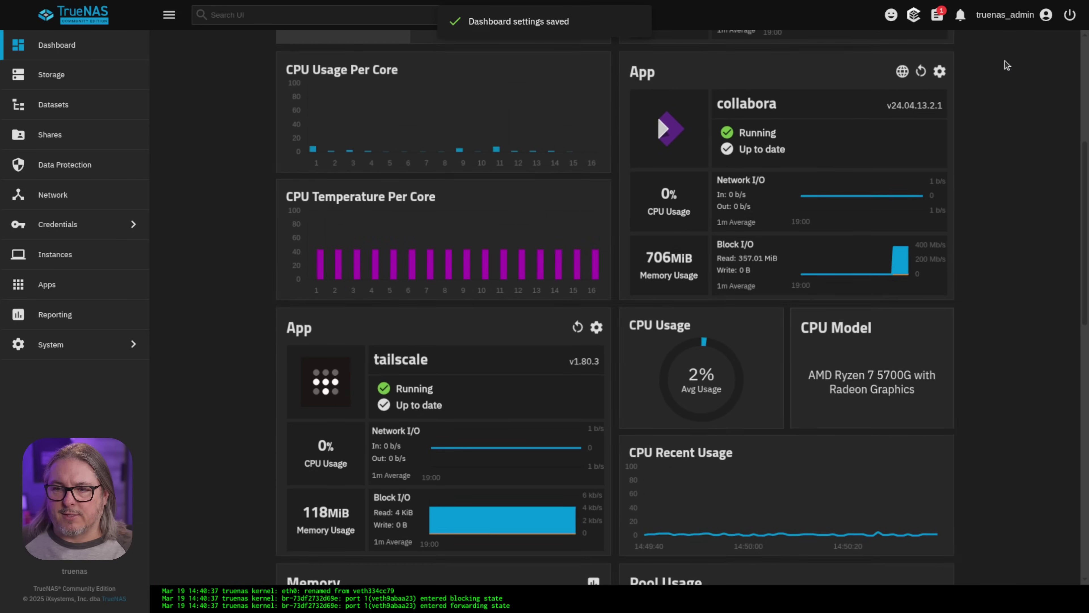
{"action": "scroll", "coordinate": [560, 278], "scroll_direction": "down", "scroll_amount": 10}
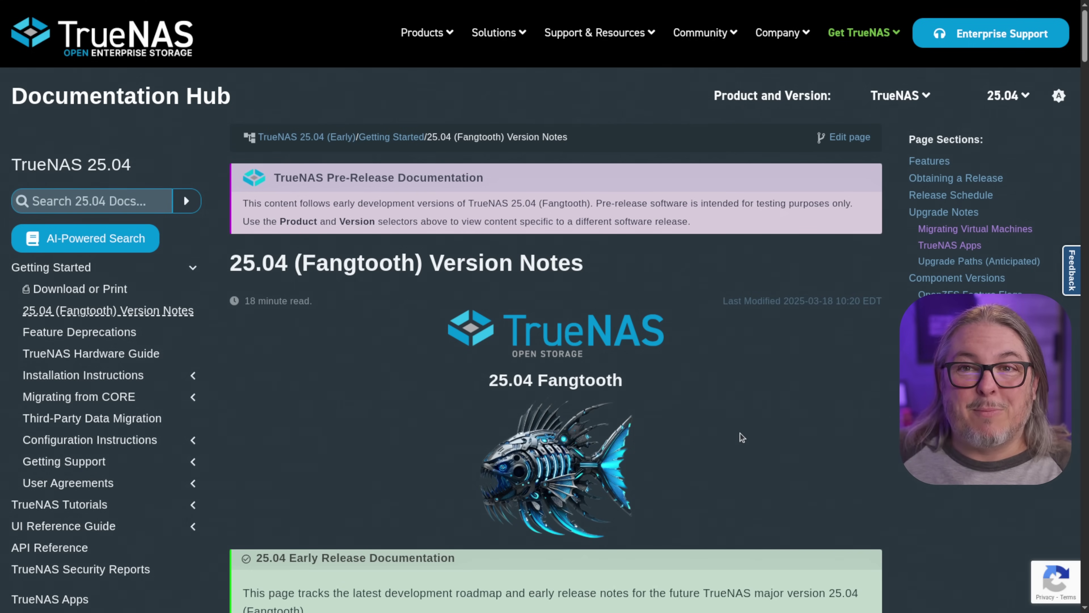
- Scroll the 25.04 Fangtooth Version Notes down to the Features heading
{"action": "scroll", "coordinate": [742, 437], "scroll_direction": "down", "scroll_amount": 3}
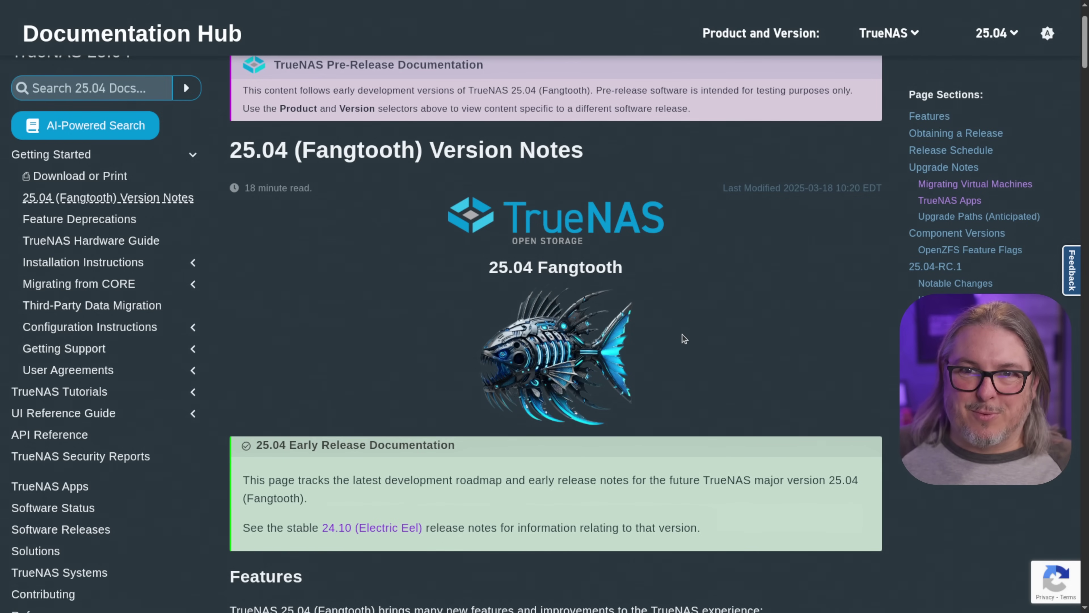
{"action": "scroll", "coordinate": [685, 338], "scroll_direction": "down", "scroll_amount": 2}
{"action": "scroll", "coordinate": [684, 339], "scroll_direction": "down", "scroll_amount": 2}
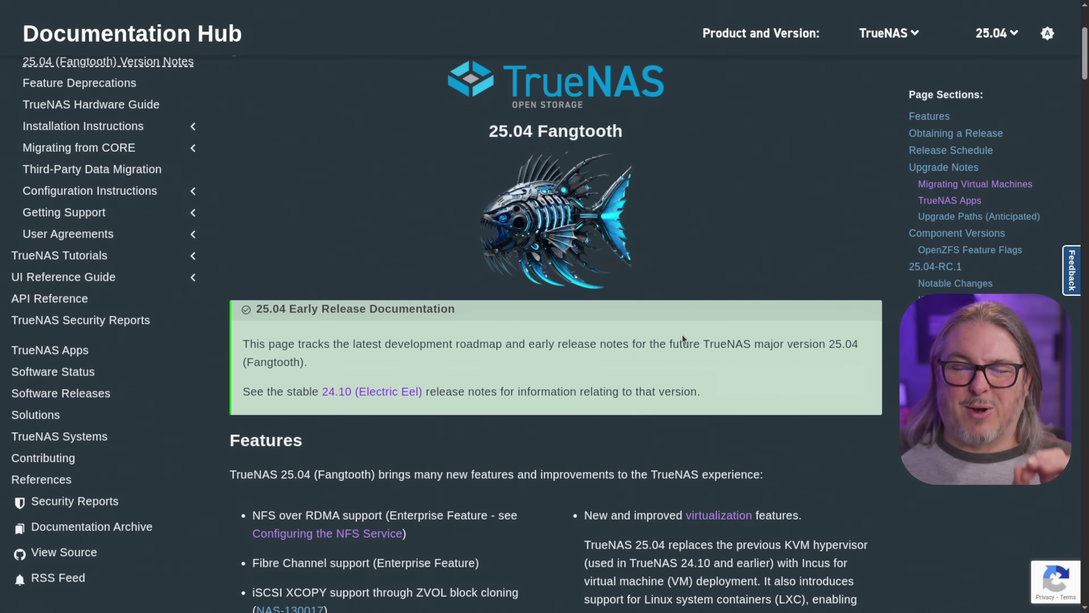
- Scroll through the full Features list down to the Incus-powered Instances note
{"action": "scroll", "coordinate": [682, 336], "scroll_direction": "down", "scroll_amount": 4}
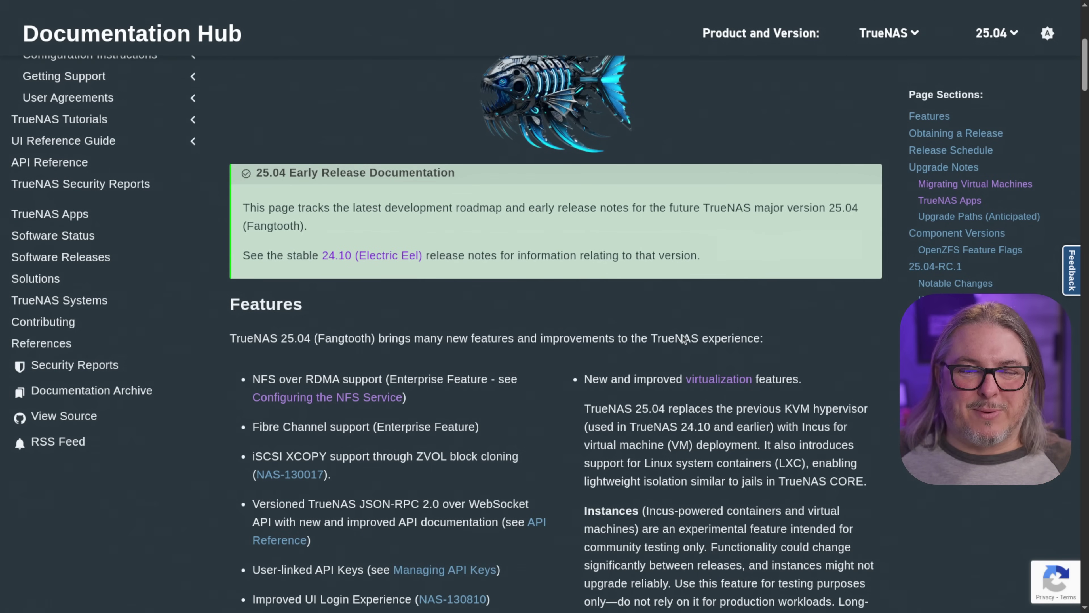
{"action": "scroll", "coordinate": [682, 337], "scroll_direction": "down", "scroll_amount": 6}
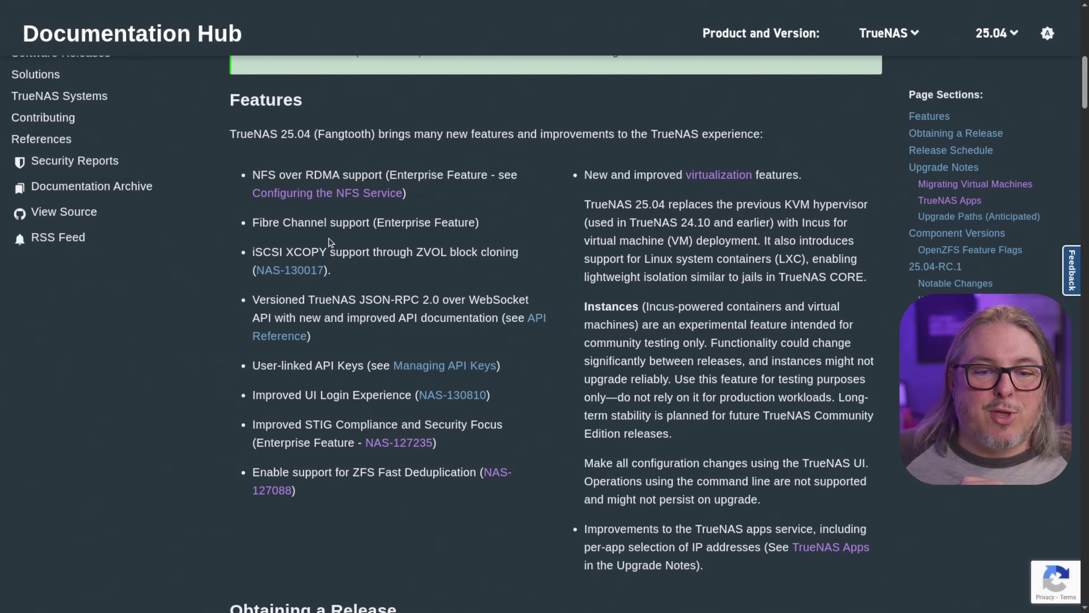
{"action": "scroll", "coordinate": [534, 287], "scroll_direction": "down", "scroll_amount": 2}
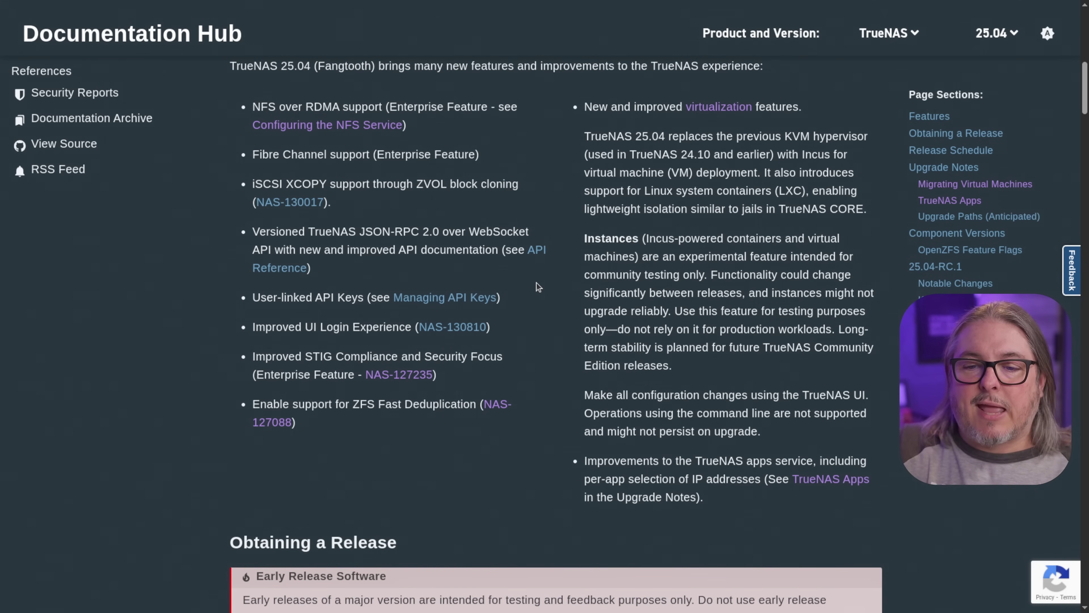
- Highlight the 'New and improved virtualization features.' bullet about Incus replacing KVM
{"action": "scroll", "coordinate": [662, 287], "scroll_direction": "up", "scroll_amount": 2}
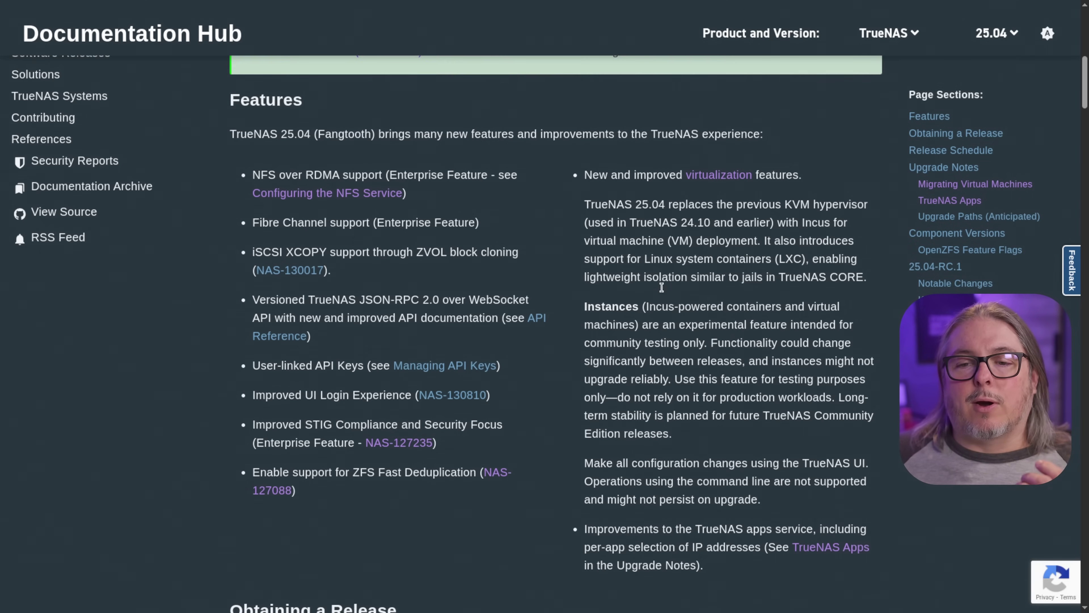
{"action": "left_click_drag", "start_coordinate": [587, 177], "coordinate": [814, 184]}
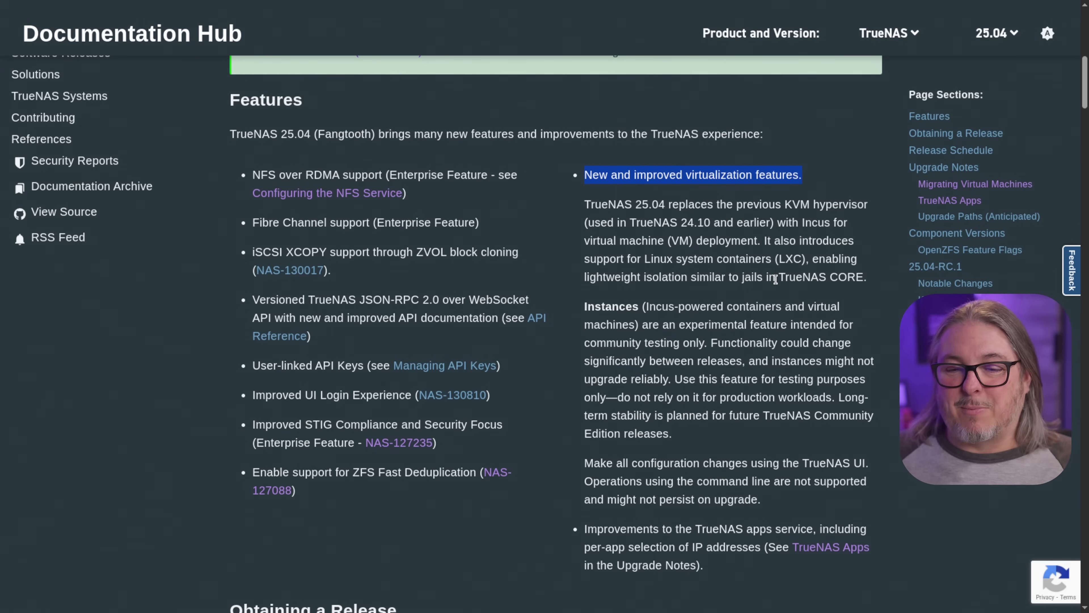
{"action": "scroll", "coordinate": [775, 279], "scroll_direction": "down", "scroll_amount": 2}
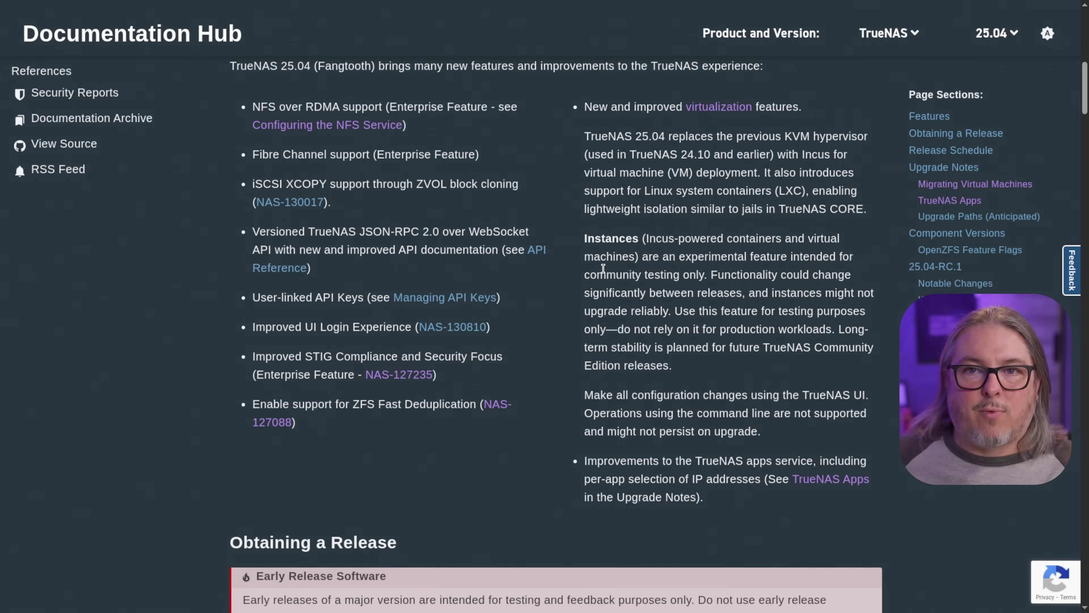
{"action": "scroll", "coordinate": [603, 268], "scroll_direction": "down", "scroll_amount": 2}
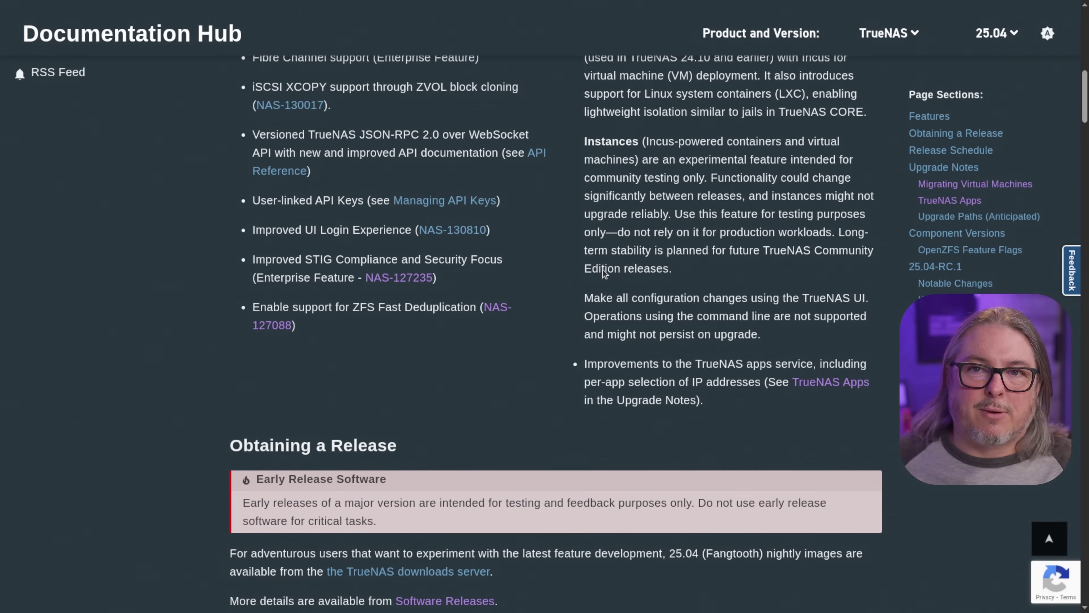
- Highlight the Manual Migration Required heading, then scroll to the TrueNAS Apps support timeline
{"action": "scroll", "coordinate": [602, 269], "scroll_direction": "down", "scroll_amount": 5}
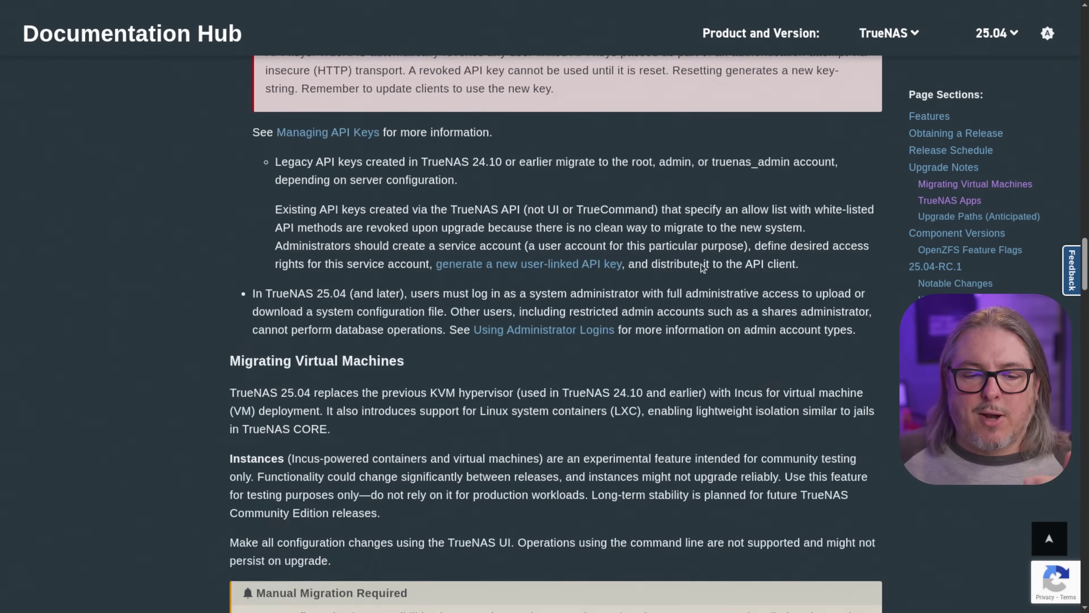
{"action": "scroll", "coordinate": [702, 267], "scroll_direction": "down", "scroll_amount": 8}
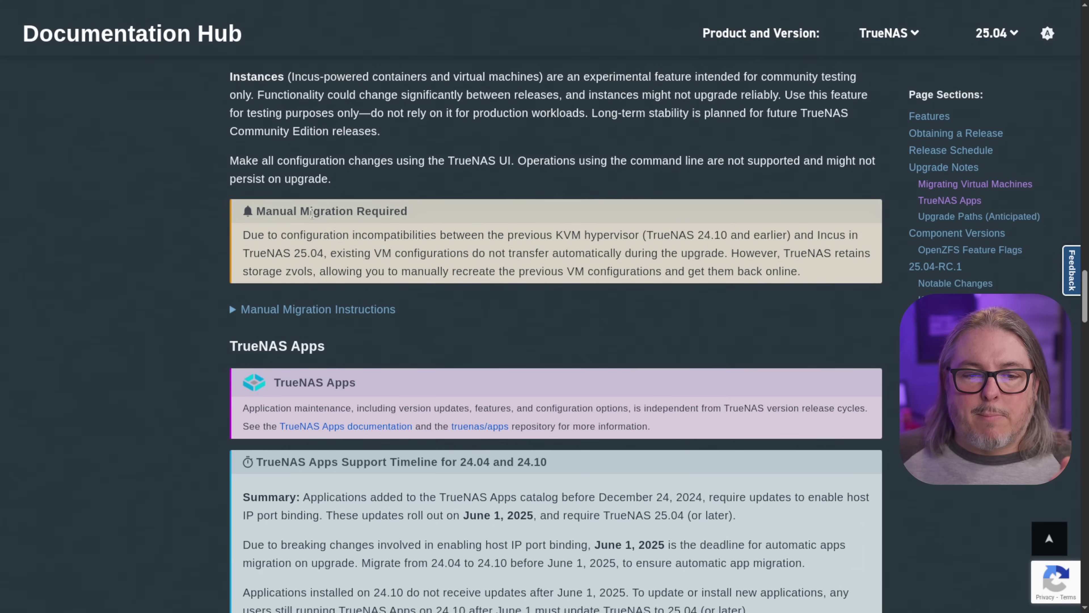
{"action": "left_click_drag", "start_coordinate": [256, 211], "coordinate": [445, 212]}
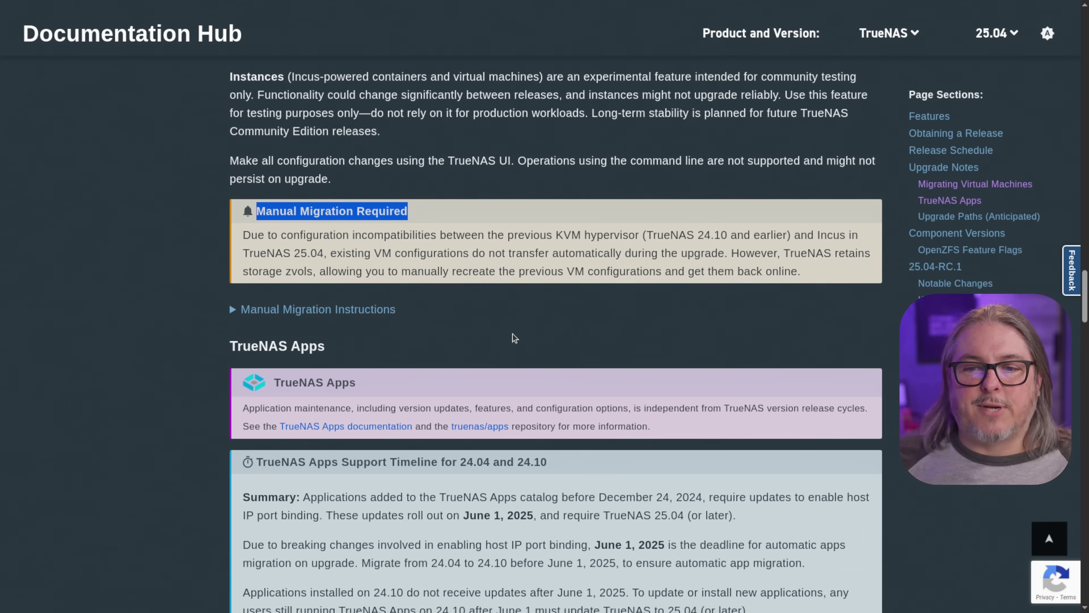
{"action": "scroll", "coordinate": [504, 330], "scroll_direction": "down", "scroll_amount": 5}
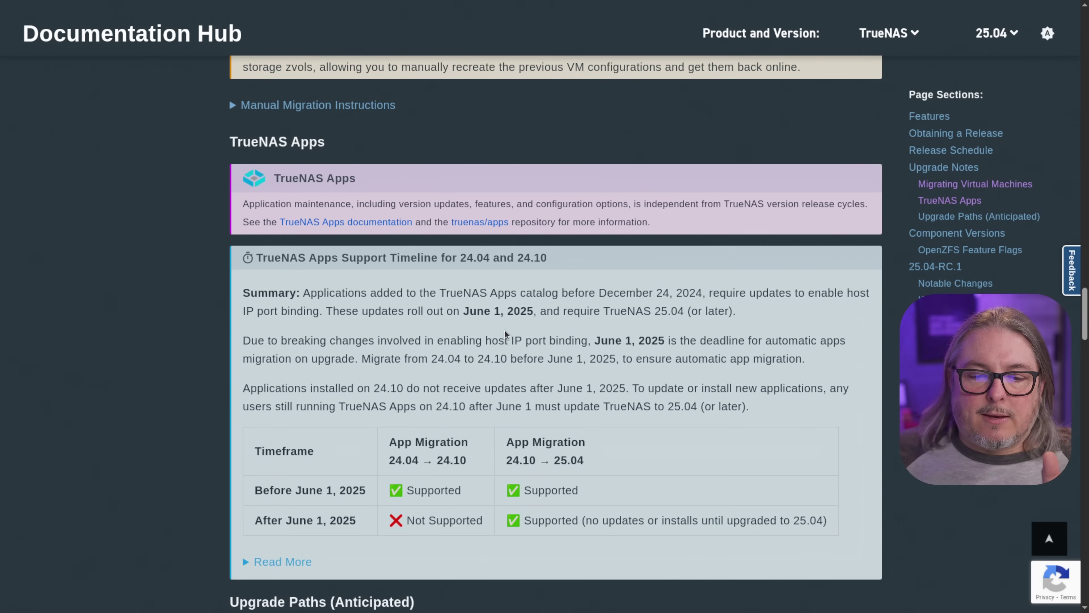
{"action": "scroll", "coordinate": [504, 329], "scroll_direction": "down", "scroll_amount": 2}
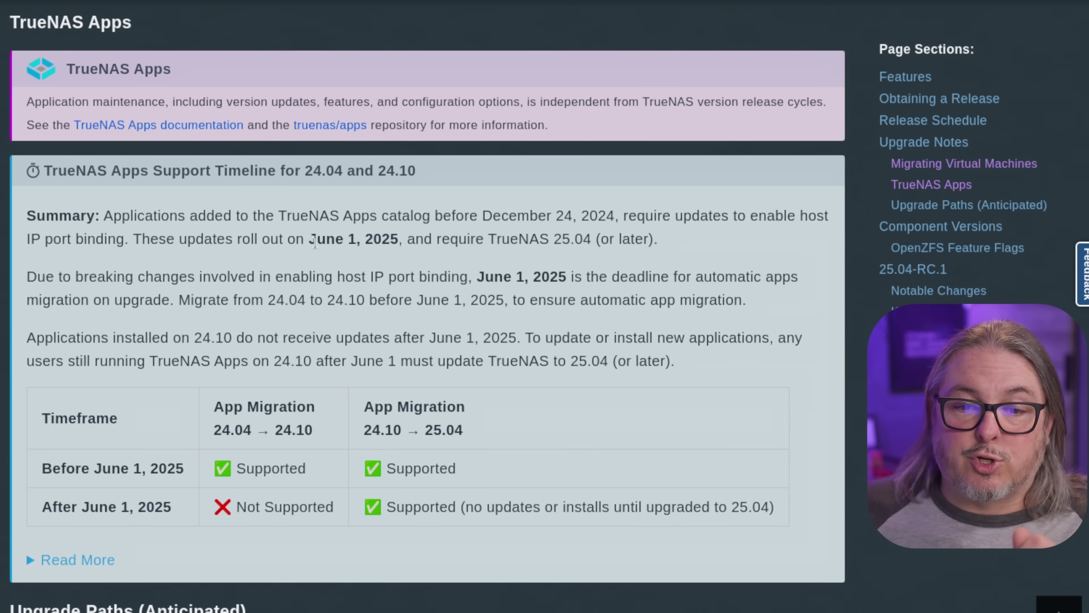
{"action": "left_click_drag", "start_coordinate": [316, 239], "coordinate": [395, 240]}
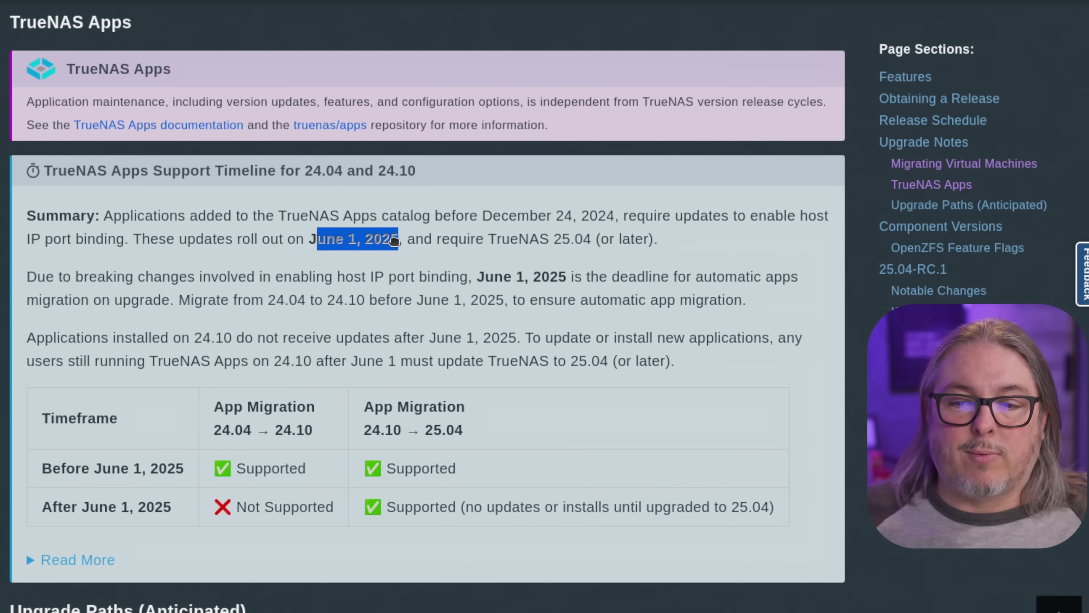
{"action": "left_click", "coordinate": [394, 284]}
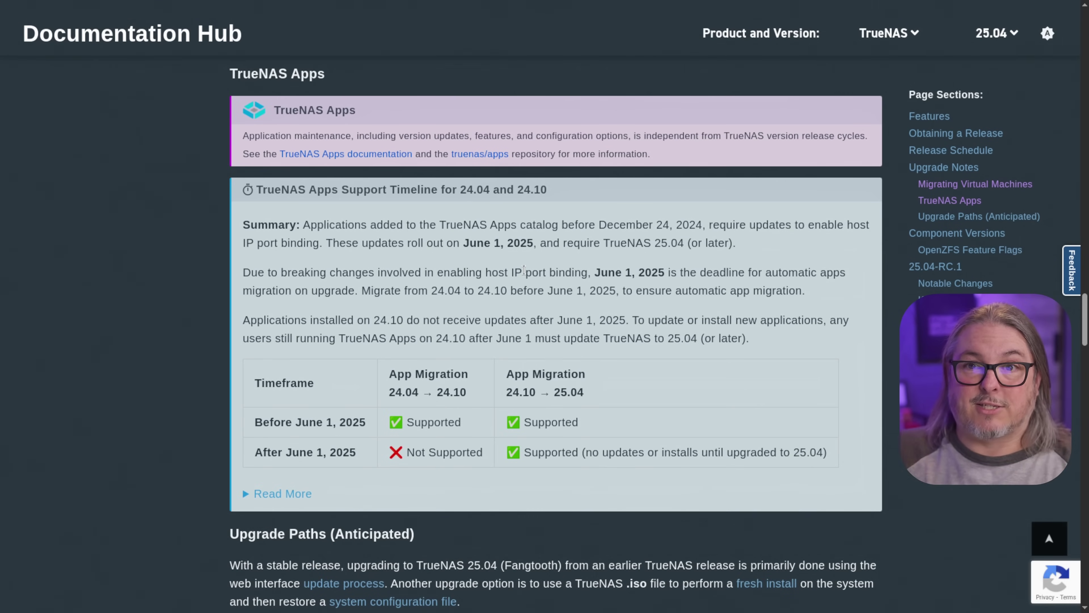
- Scroll down to the Upgrade Paths (Anticipated) diagrams
{"action": "scroll", "coordinate": [524, 271], "scroll_direction": "down", "scroll_amount": 10}
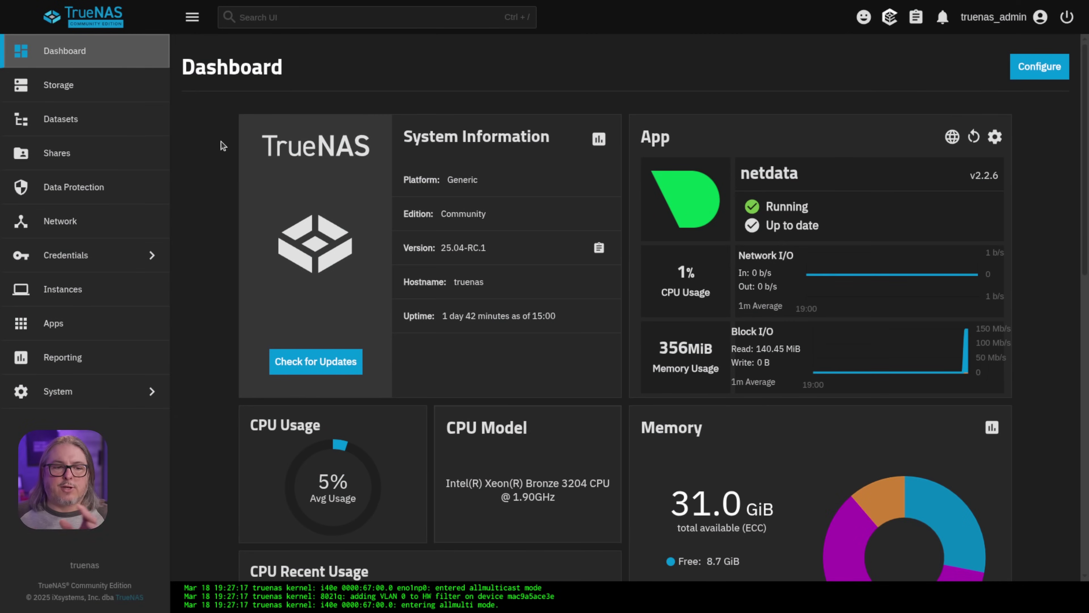
- Look over the Instances and Apps pages, then begin creating a new instance
{"action": "left_click", "coordinate": [80, 292]}
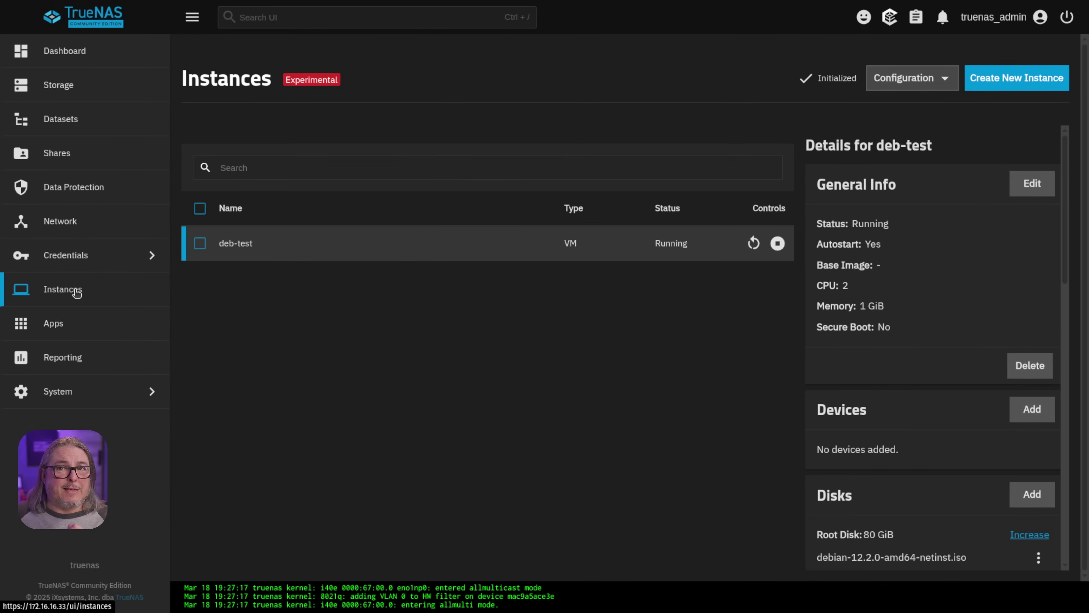
{"action": "left_click", "coordinate": [76, 324]}
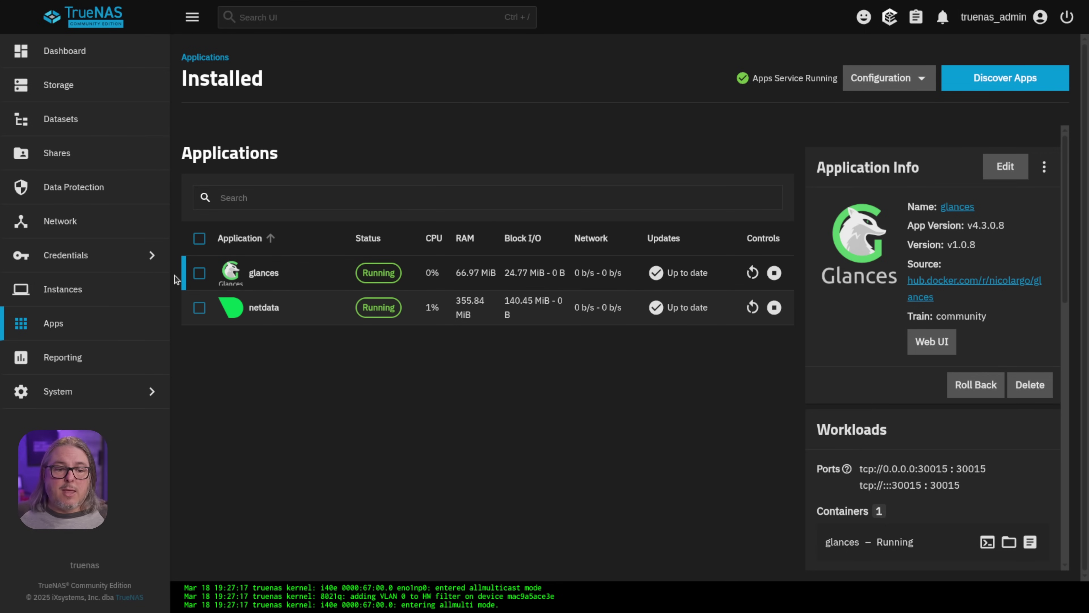
{"action": "left_click", "coordinate": [69, 278]}
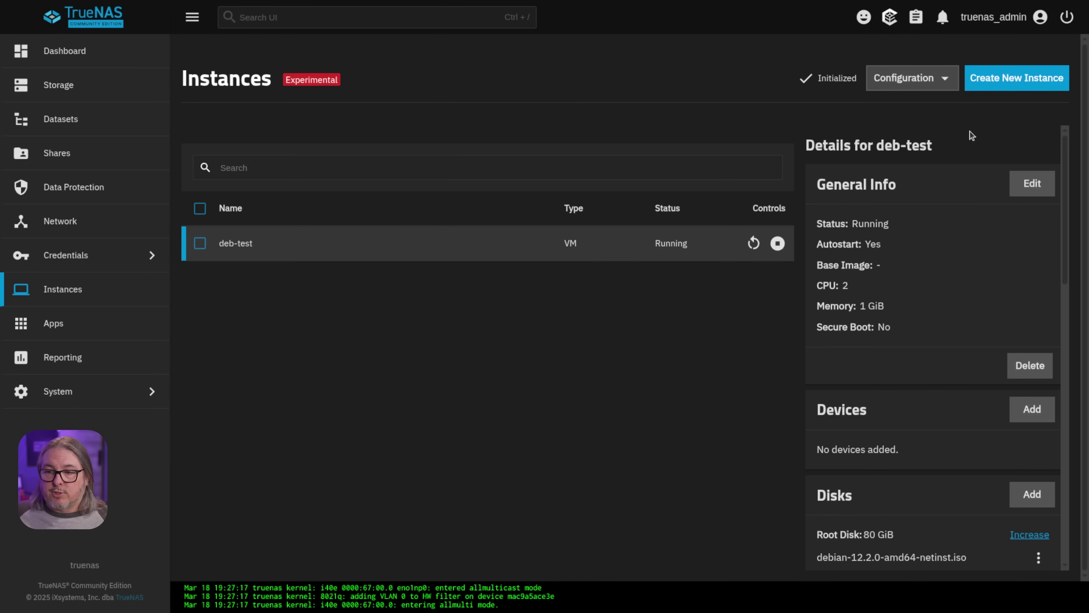
{"action": "left_click", "coordinate": [982, 81]}
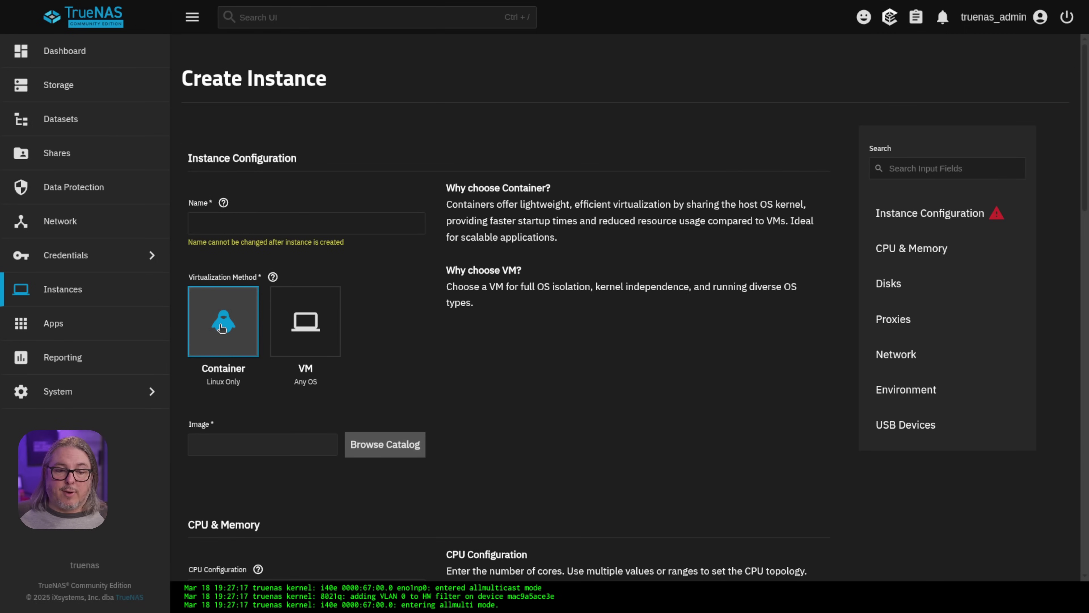
- Make the new instance a Container named alpine
{"action": "left_click", "coordinate": [223, 330]}
{"action": "left_click", "coordinate": [320, 319]}
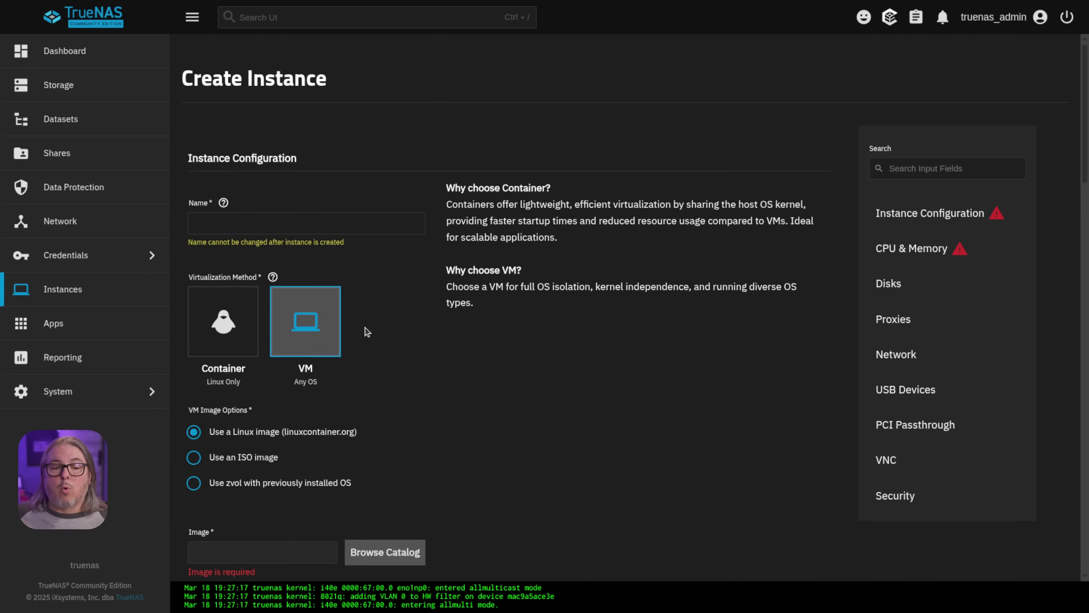
{"action": "left_click", "coordinate": [214, 316]}
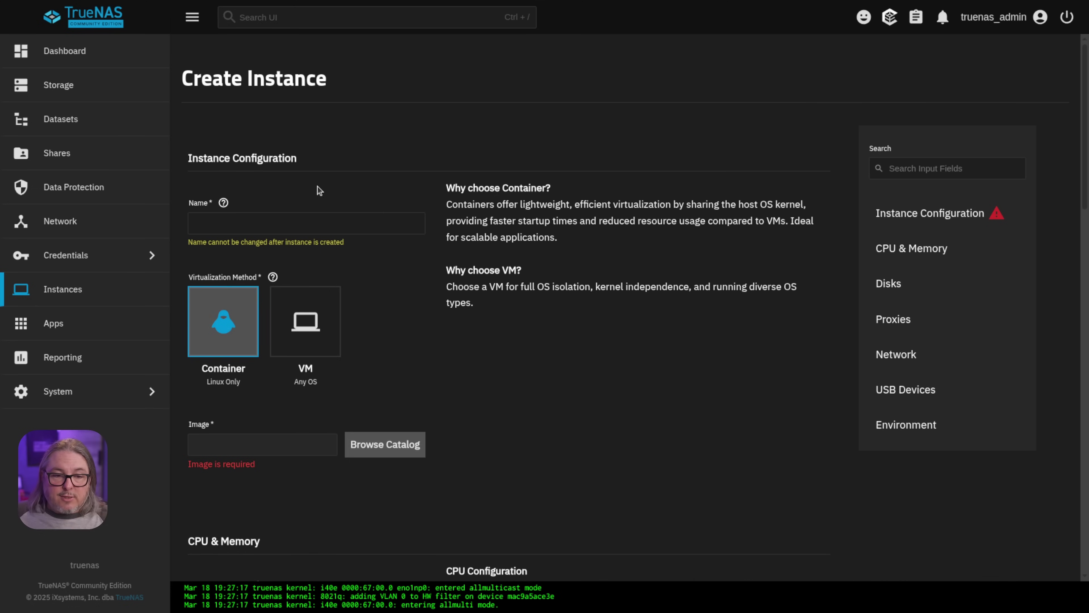
{"action": "left_click", "coordinate": [294, 217]}
{"action": "type", "text": "alpine"}
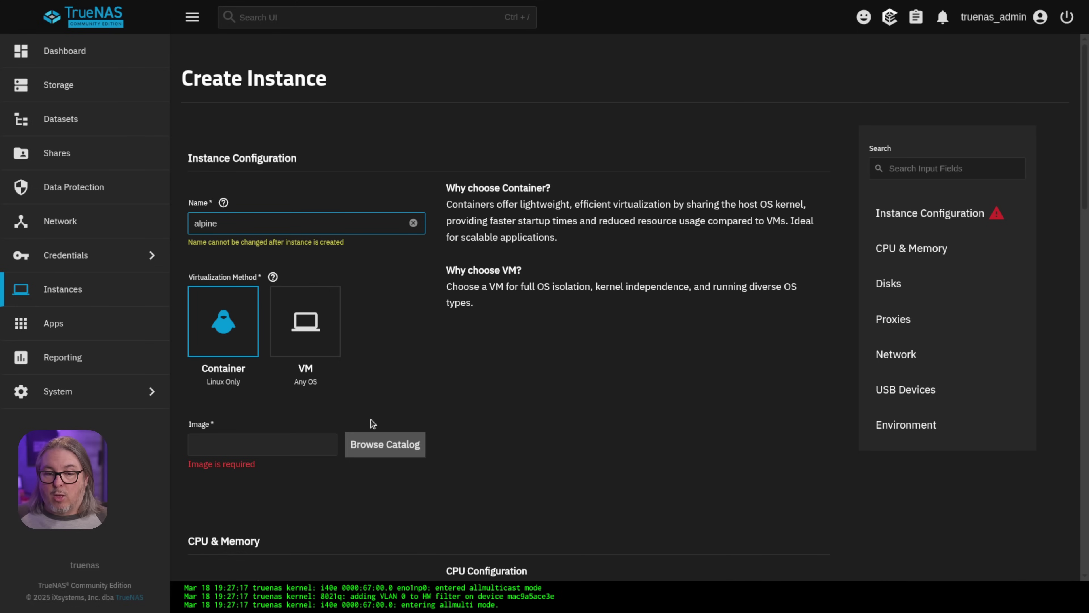
- Select the Alpine 3.18 amd64 cloud image from the image catalog
{"action": "left_click", "coordinate": [375, 444]}
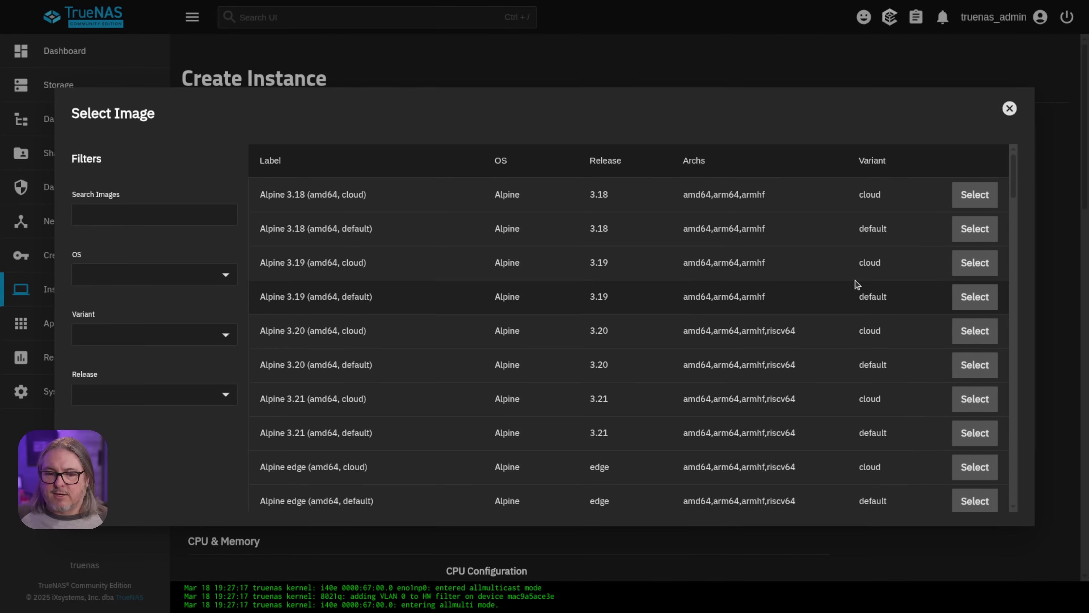
{"action": "scroll", "coordinate": [854, 284], "scroll_direction": "down", "scroll_amount": 10}
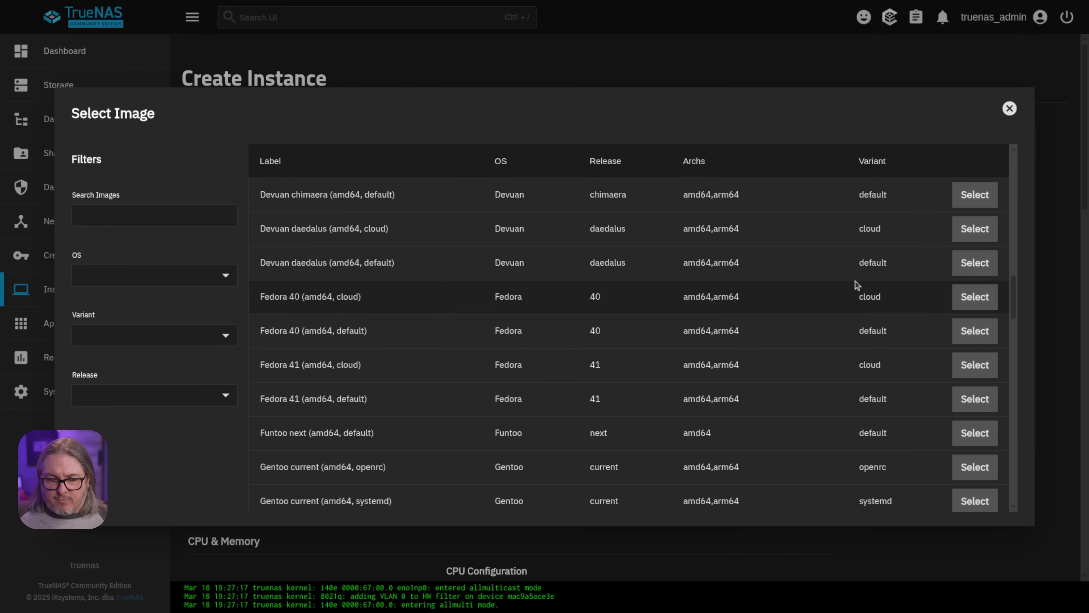
{"action": "scroll", "coordinate": [413, 285], "scroll_direction": "down", "scroll_amount": 8}
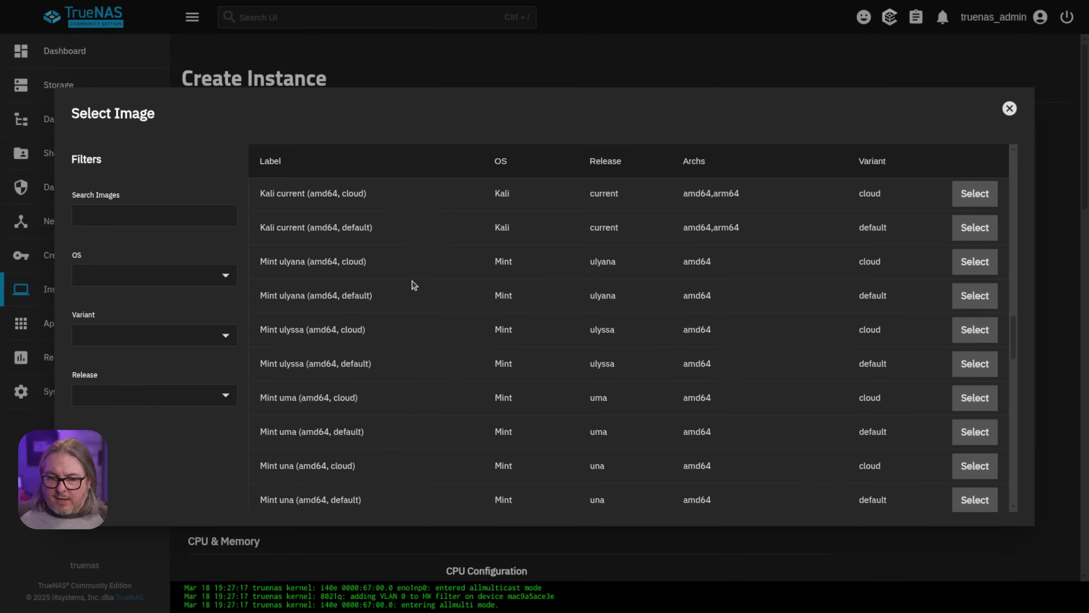
{"action": "scroll", "coordinate": [413, 284], "scroll_direction": "down", "scroll_amount": 10}
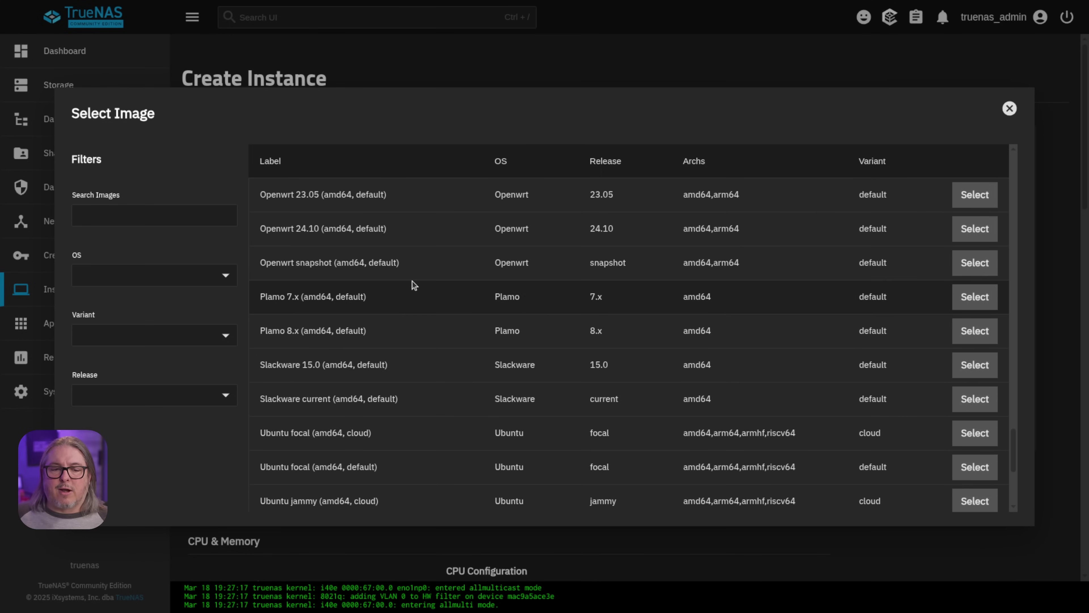
{"action": "scroll", "coordinate": [413, 284], "scroll_direction": "up", "scroll_amount": 8}
{"action": "scroll", "coordinate": [411, 286], "scroll_direction": "down", "scroll_amount": 9}
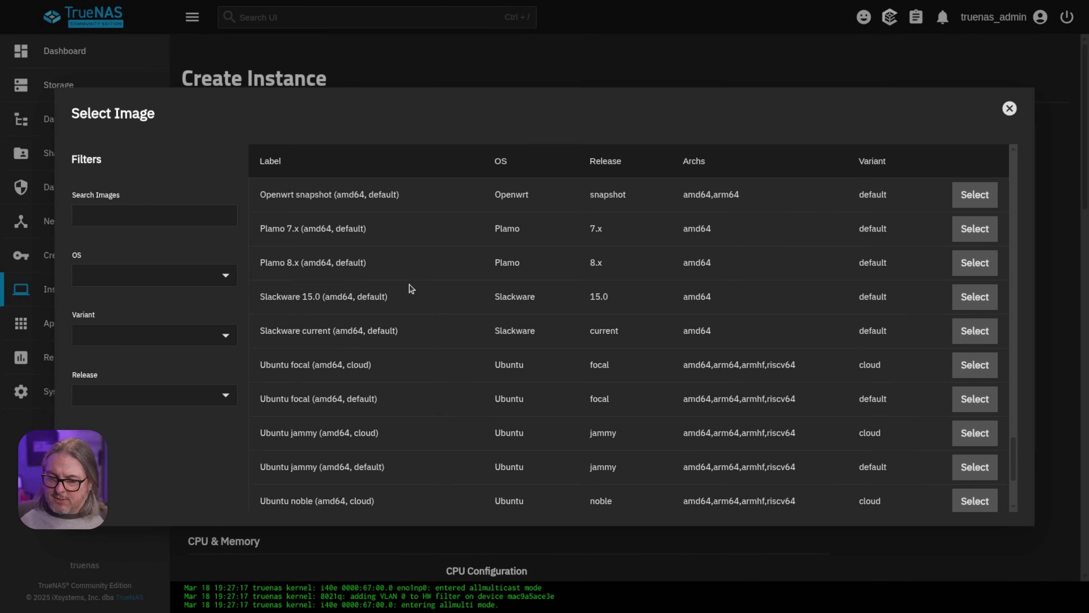
{"action": "scroll", "coordinate": [411, 287], "scroll_direction": "up", "scroll_amount": 1}
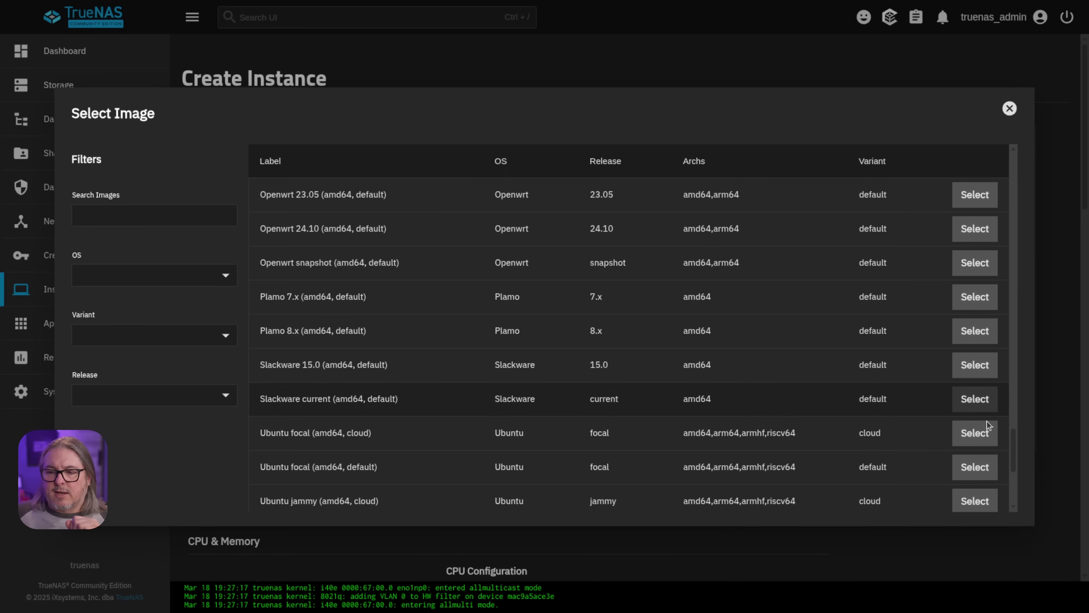
{"action": "left_click_drag", "start_coordinate": [1010, 460], "coordinate": [1003, 110]}
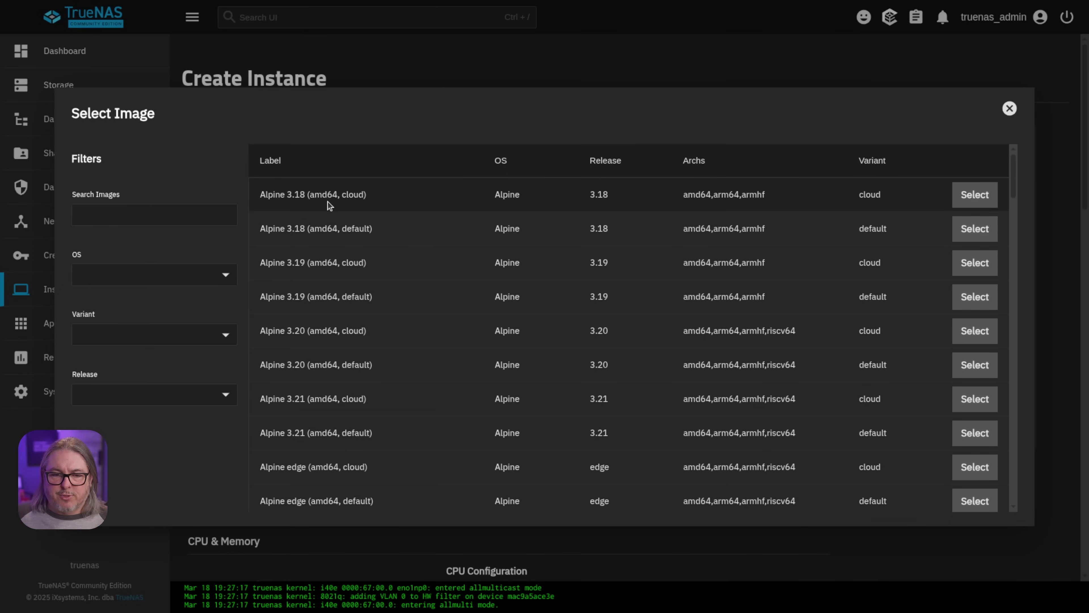
{"action": "left_click_drag", "start_coordinate": [275, 195], "coordinate": [423, 196]}
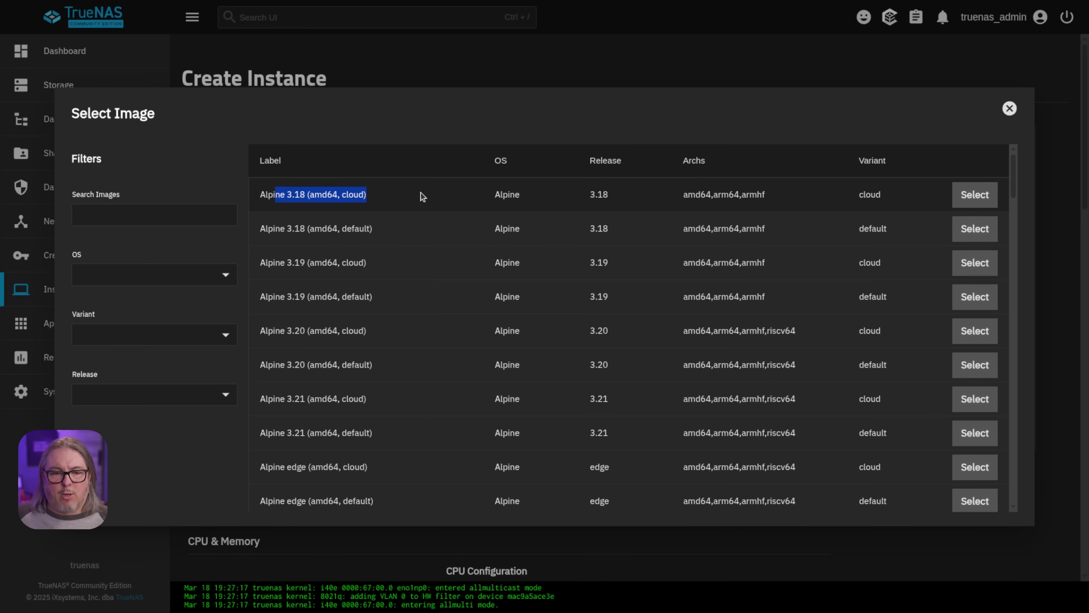
{"action": "left_click", "coordinate": [975, 195]}
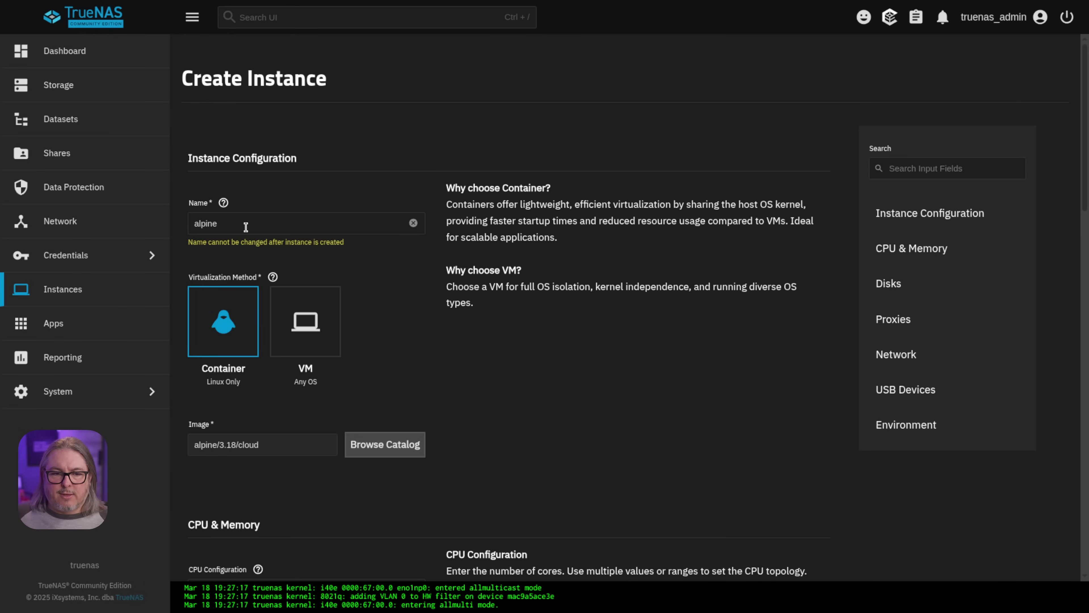
- Create the alpine container with the default settings so it runs beside deb-test
{"action": "scroll", "coordinate": [302, 216], "scroll_direction": "down", "scroll_amount": 10}
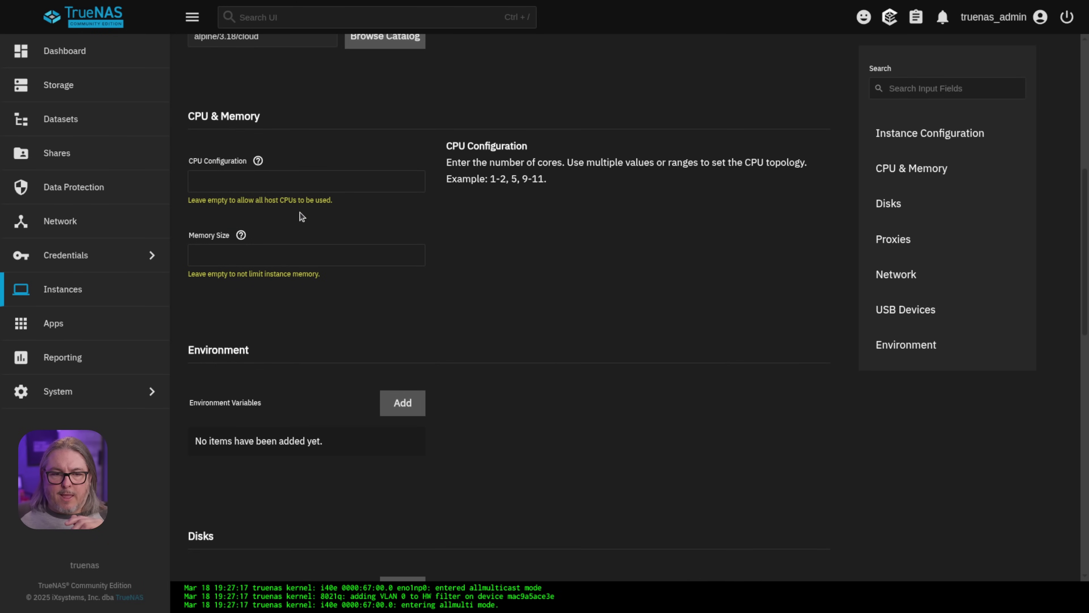
{"action": "scroll", "coordinate": [367, 216], "scroll_direction": "down", "scroll_amount": 13}
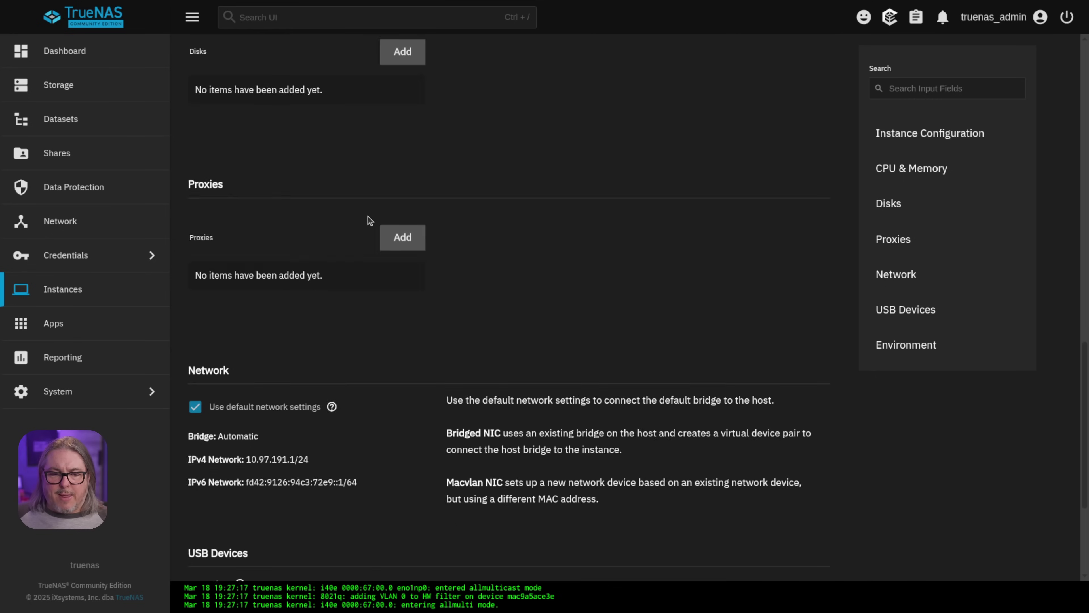
{"action": "scroll", "coordinate": [367, 220], "scroll_direction": "down", "scroll_amount": 6}
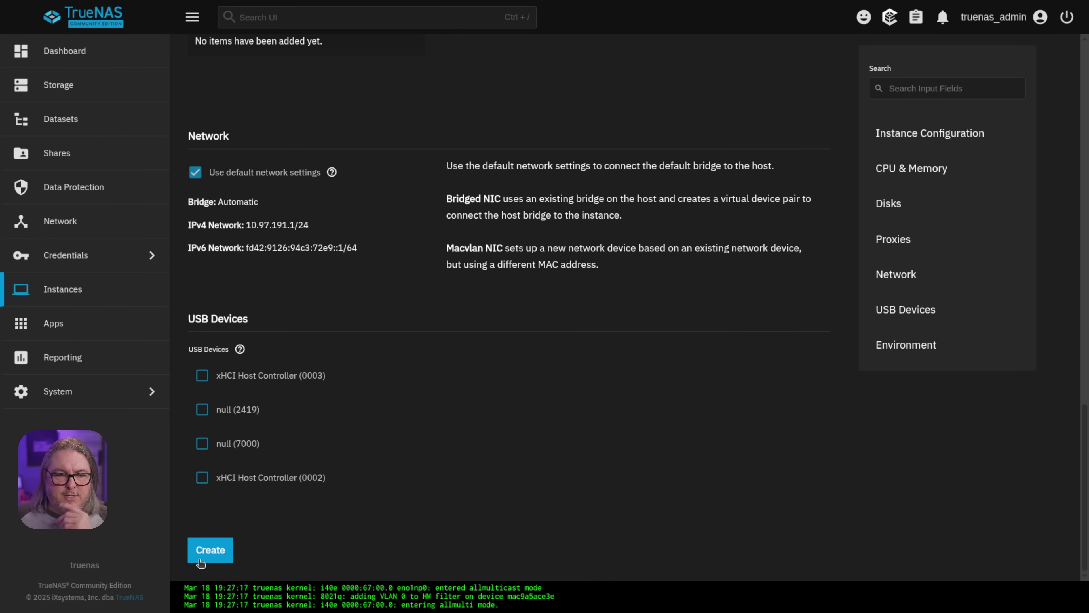
{"action": "left_click", "coordinate": [209, 550]}
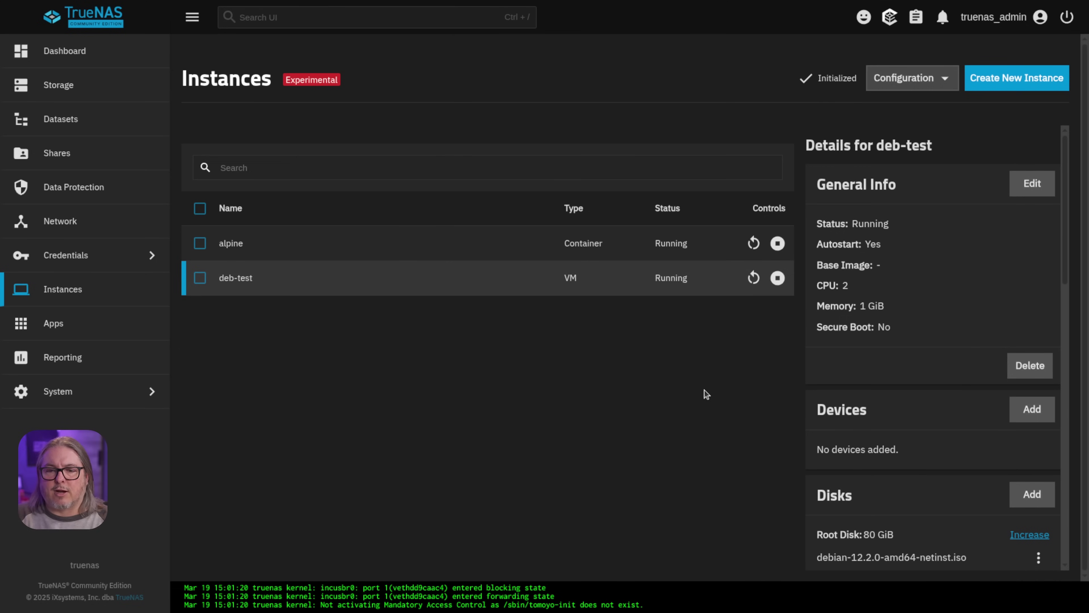
{"action": "left_click", "coordinate": [629, 253]}
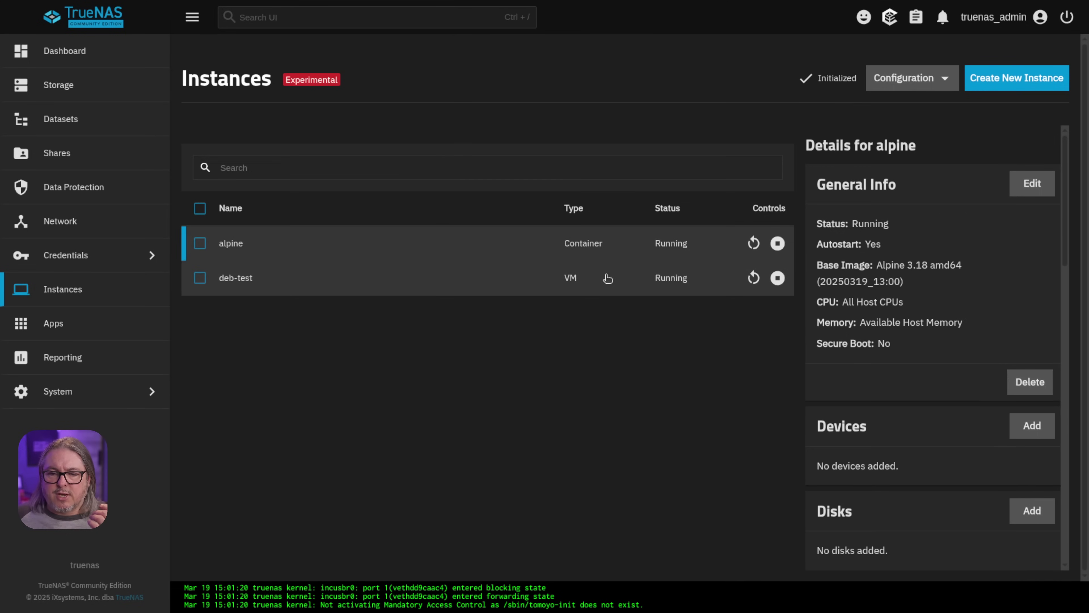
{"action": "left_click", "coordinate": [608, 278]}
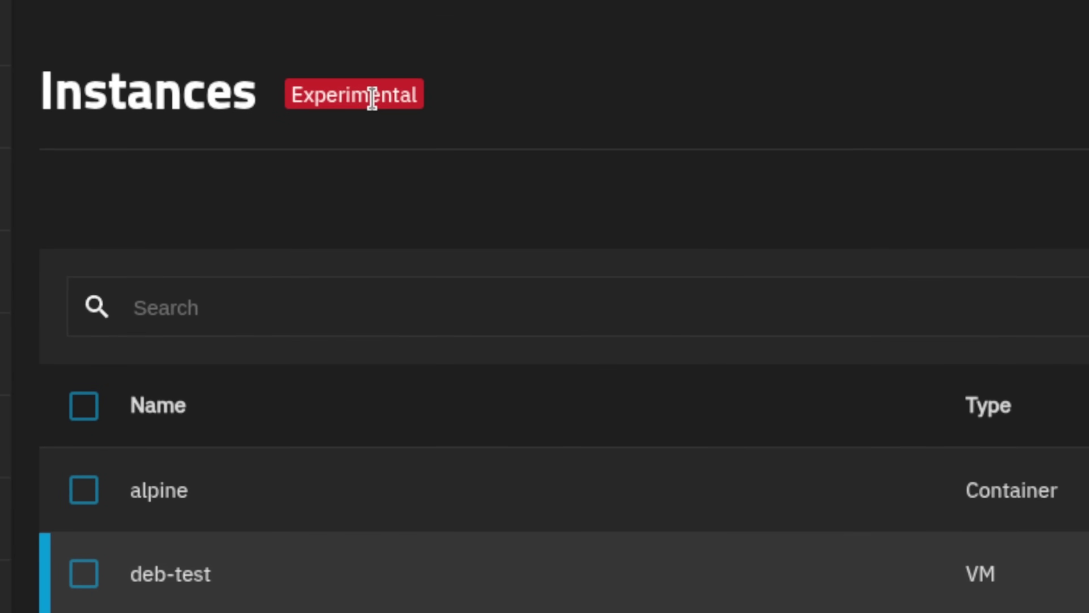
{"action": "double_click", "coordinate": [319, 79]}
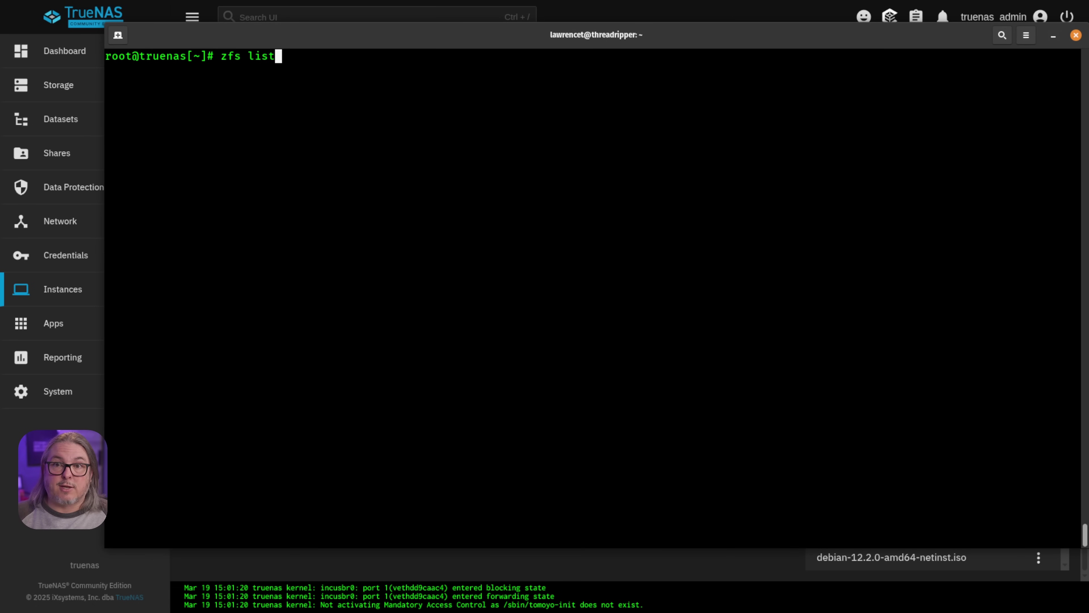
- Run zfs list and highlight the .ix-virt alpine container and Debian ISO dataset names
{"action": "key", "text": "Return"}
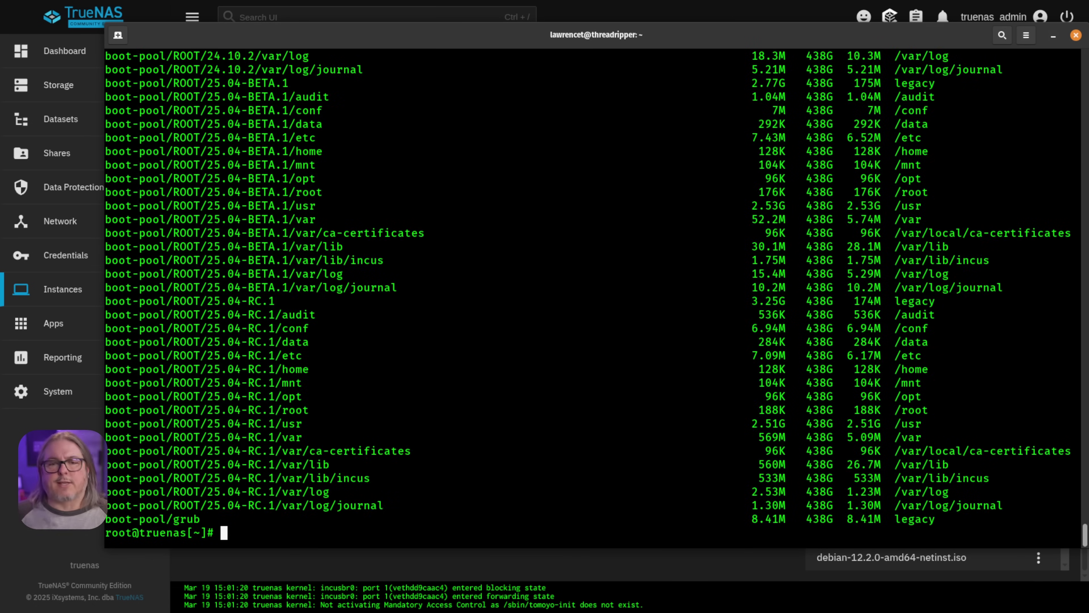
{"action": "scroll", "coordinate": [476, 385], "scroll_direction": "up", "scroll_amount": 15}
{"action": "scroll", "coordinate": [477, 388], "scroll_direction": "up", "scroll_amount": 10}
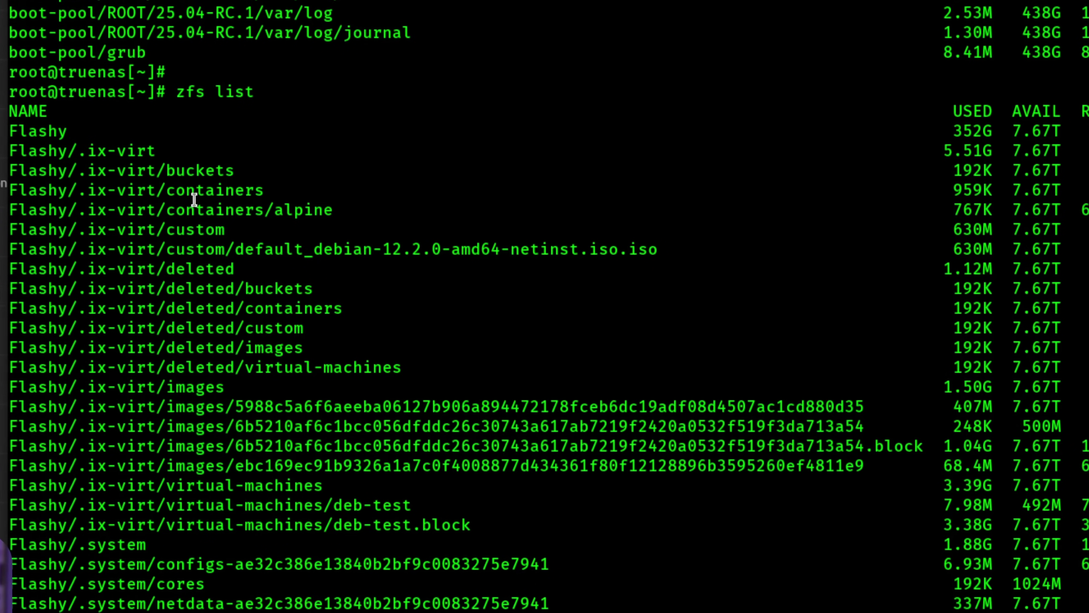
{"action": "left_click_drag", "start_coordinate": [268, 209], "coordinate": [329, 209]}
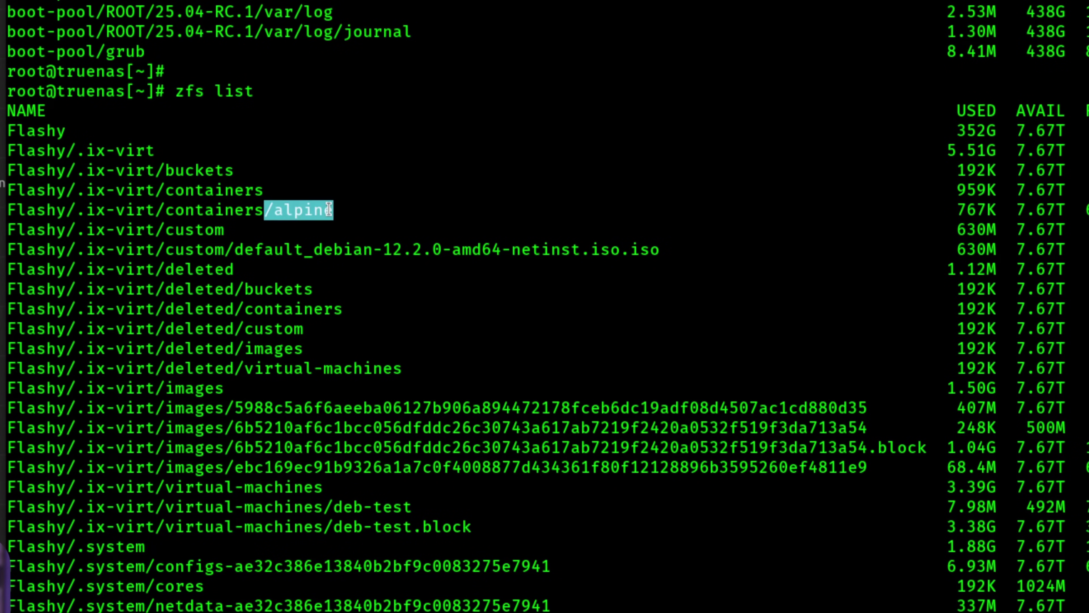
{"action": "left_click_drag", "start_coordinate": [236, 249], "coordinate": [695, 248]}
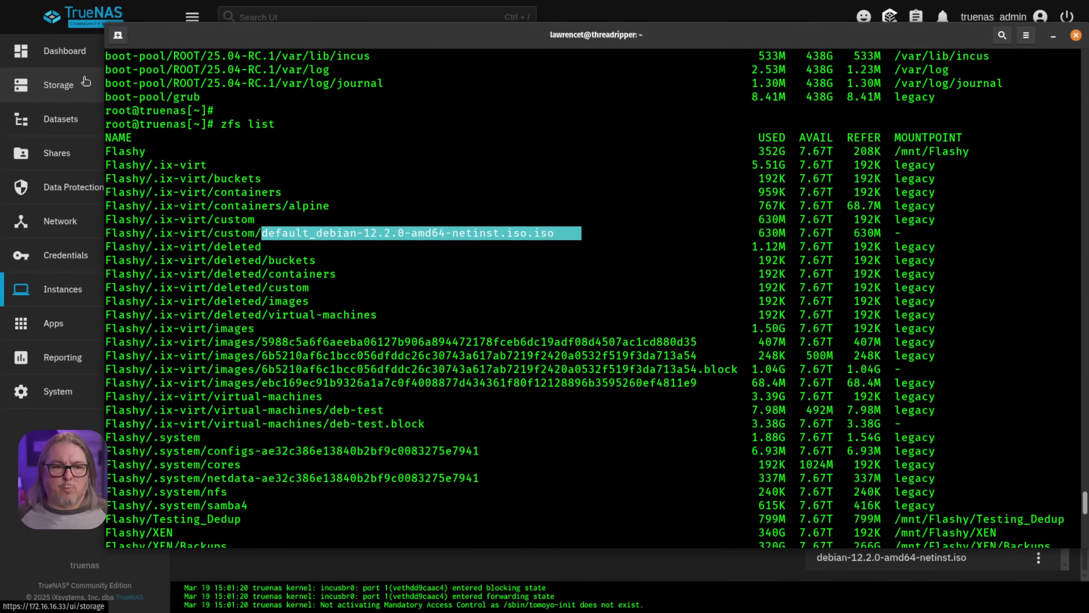
- Expand XEN on the Datasets page, then add a new replication task under Data Protection
{"action": "left_click", "coordinate": [87, 123]}
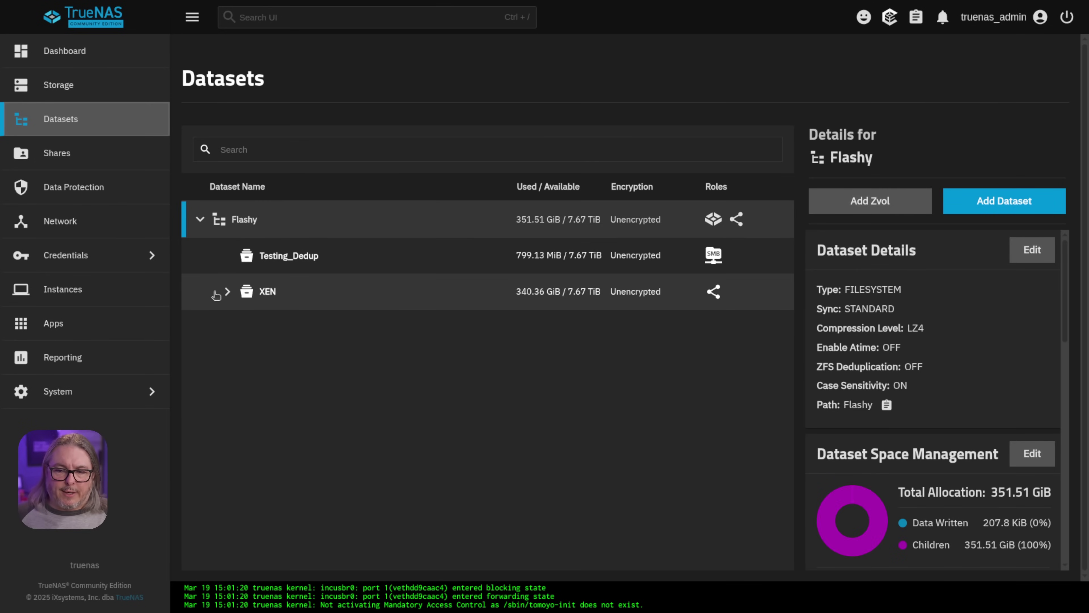
{"action": "left_click", "coordinate": [228, 292]}
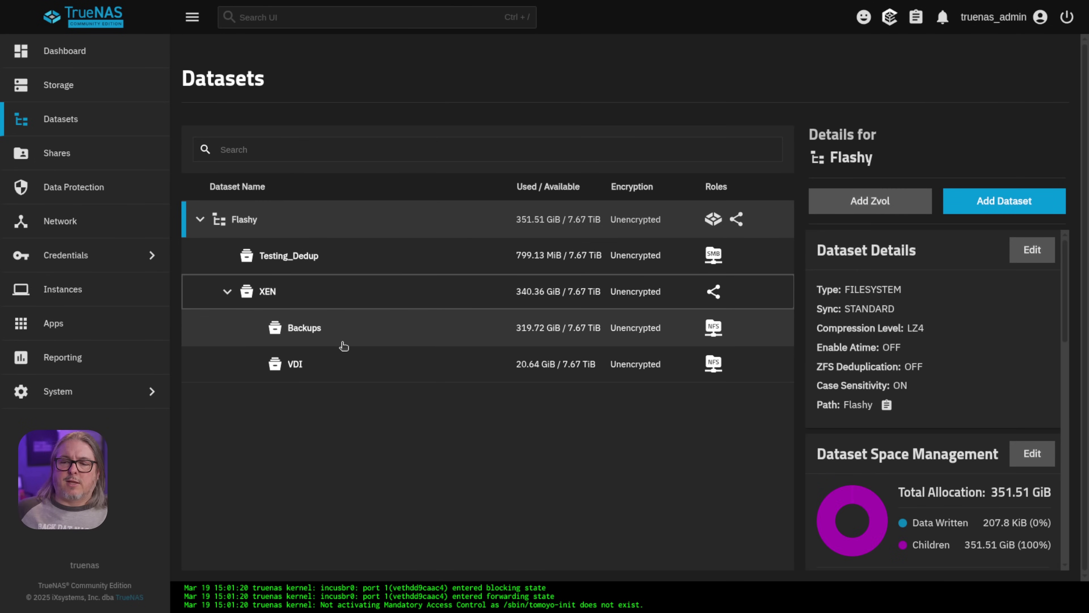
{"action": "left_click", "coordinate": [128, 182]}
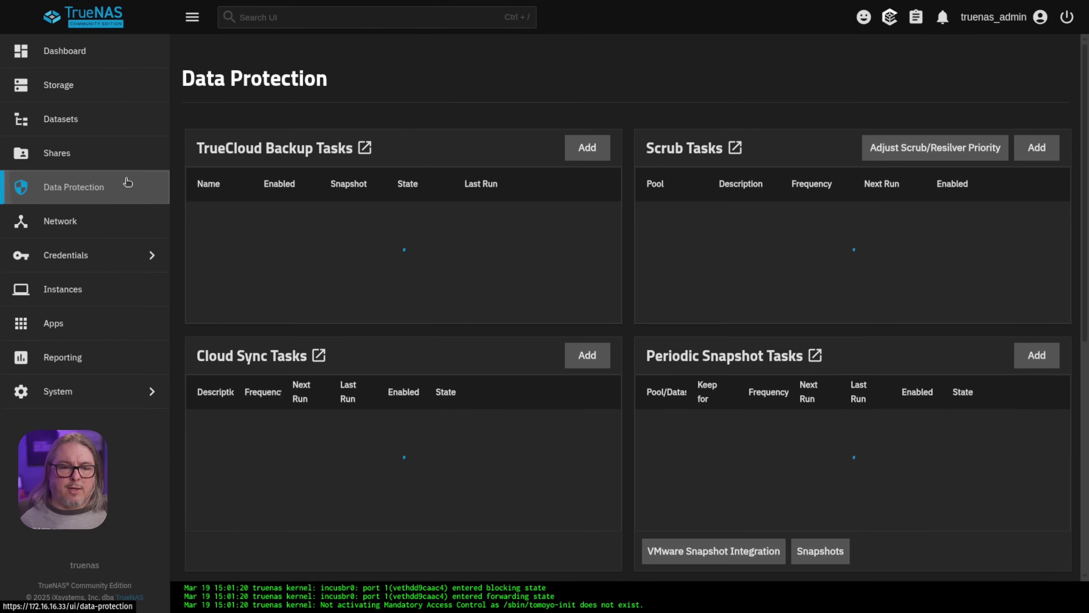
{"action": "scroll", "coordinate": [847, 446], "scroll_direction": "down", "scroll_amount": 6}
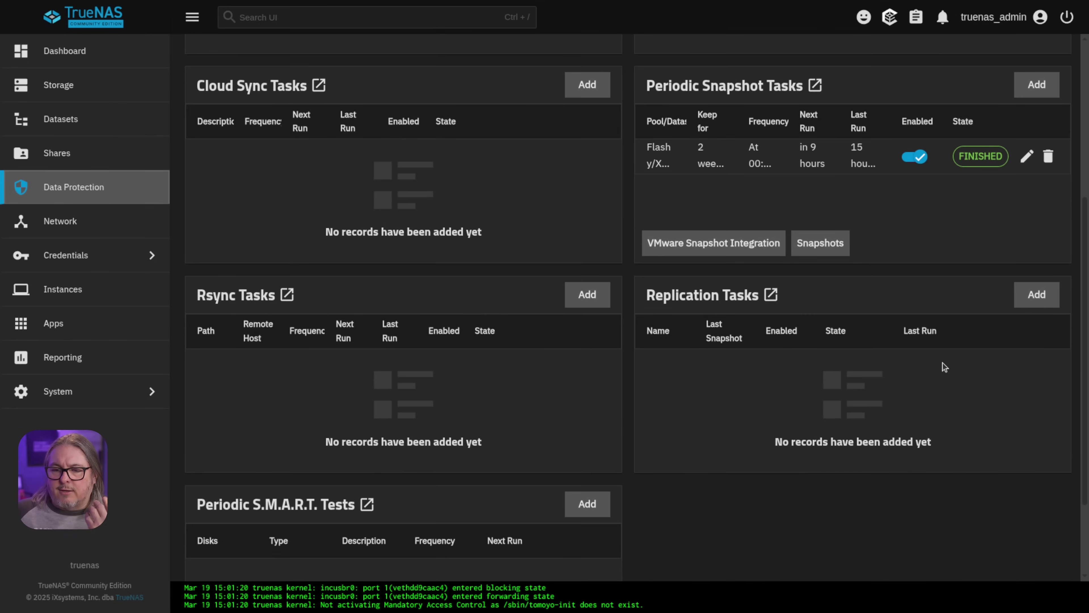
{"action": "left_click", "coordinate": [1032, 295]}
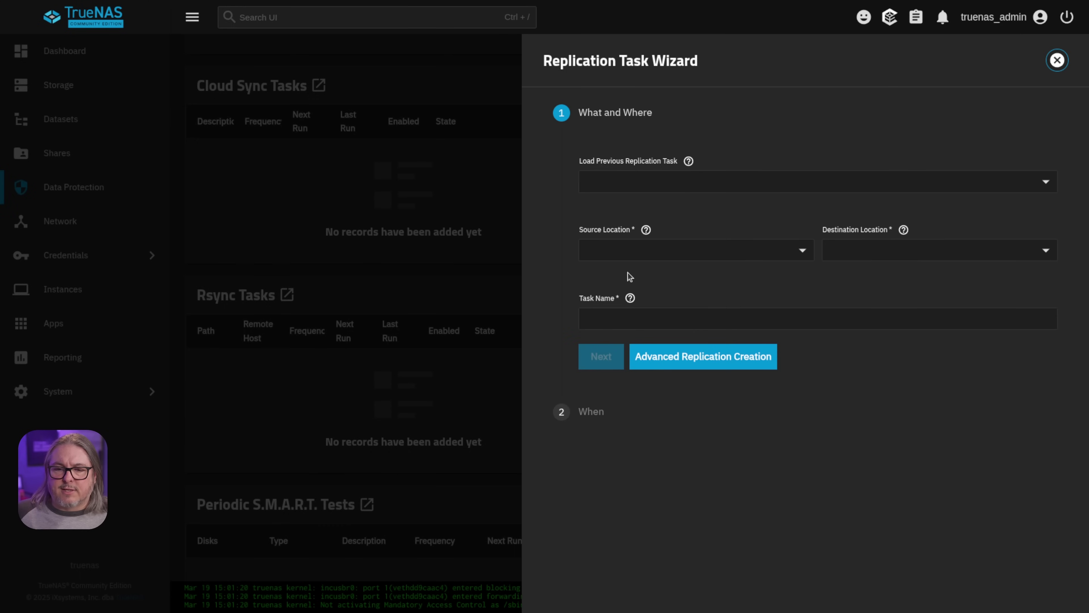
- Choose On this System as source and expand Flashy and XEN to reveal Backups and VDI
{"action": "left_click", "coordinate": [631, 256]}
{"action": "left_click", "coordinate": [618, 280]}
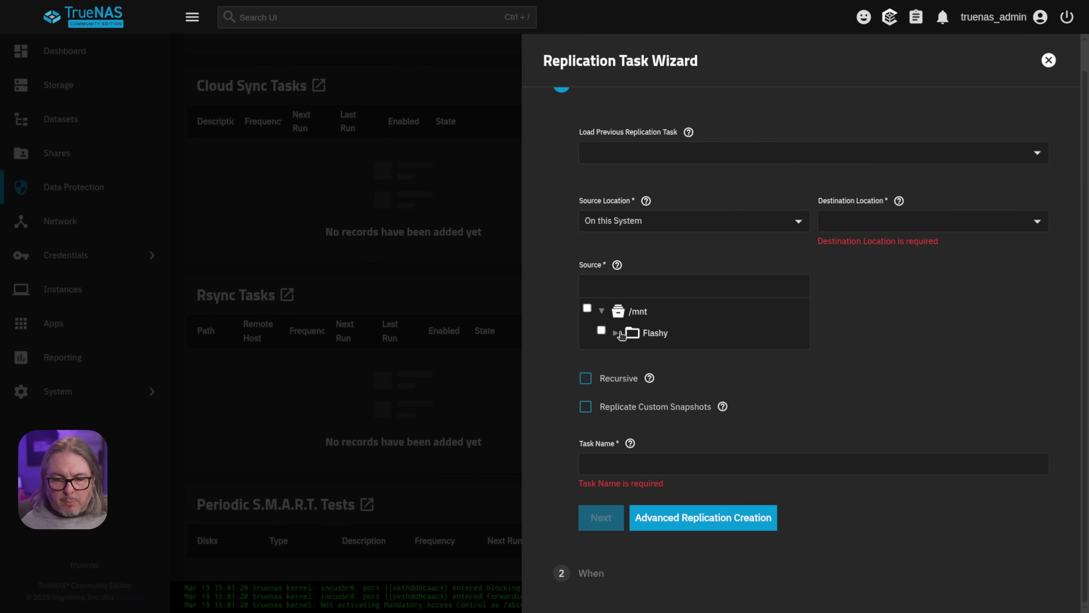
{"action": "left_click", "coordinate": [615, 334]}
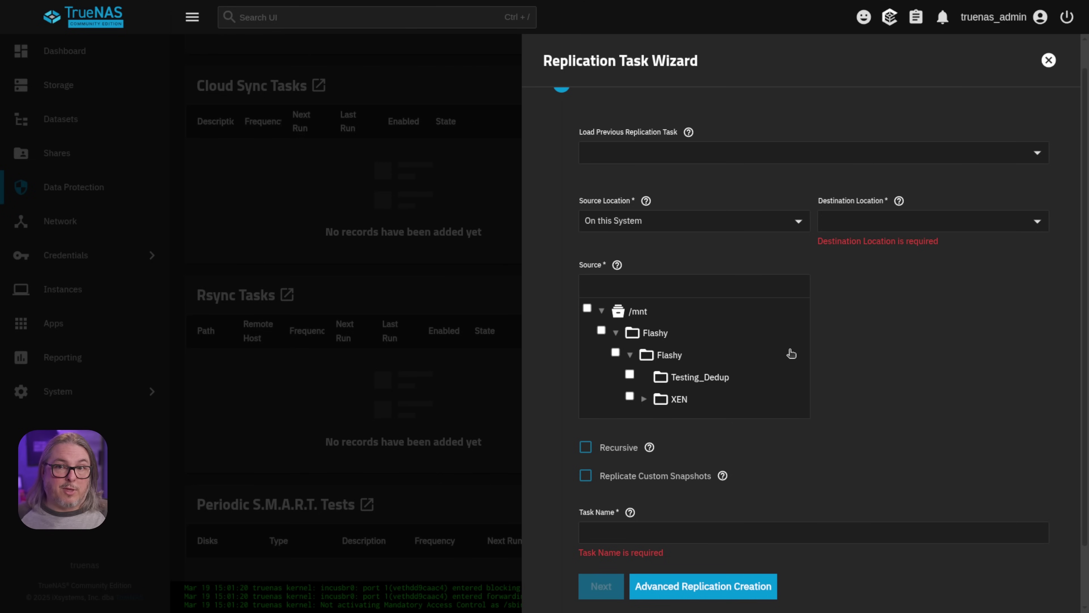
{"action": "left_click", "coordinate": [644, 399]}
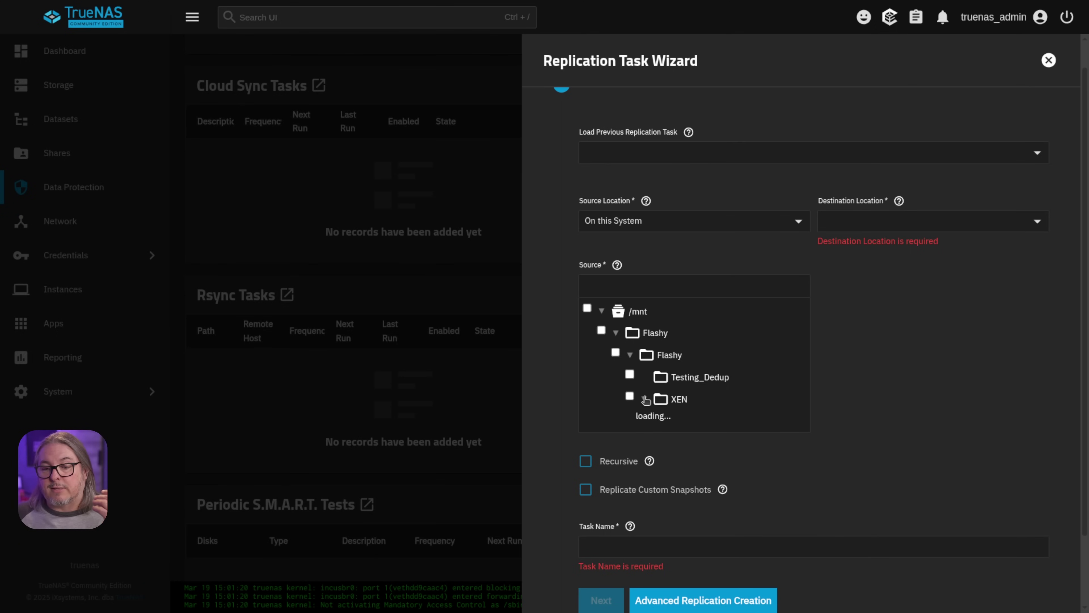
{"action": "scroll", "coordinate": [731, 388], "scroll_direction": "down", "scroll_amount": 1}
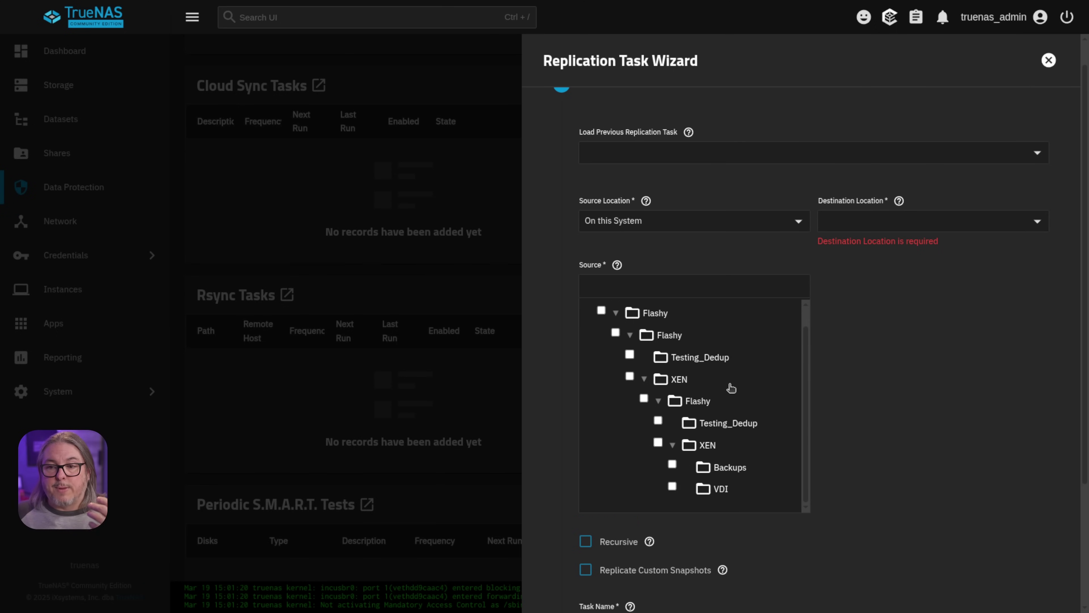
{"action": "scroll", "coordinate": [730, 388], "scroll_direction": "up", "scroll_amount": 1}
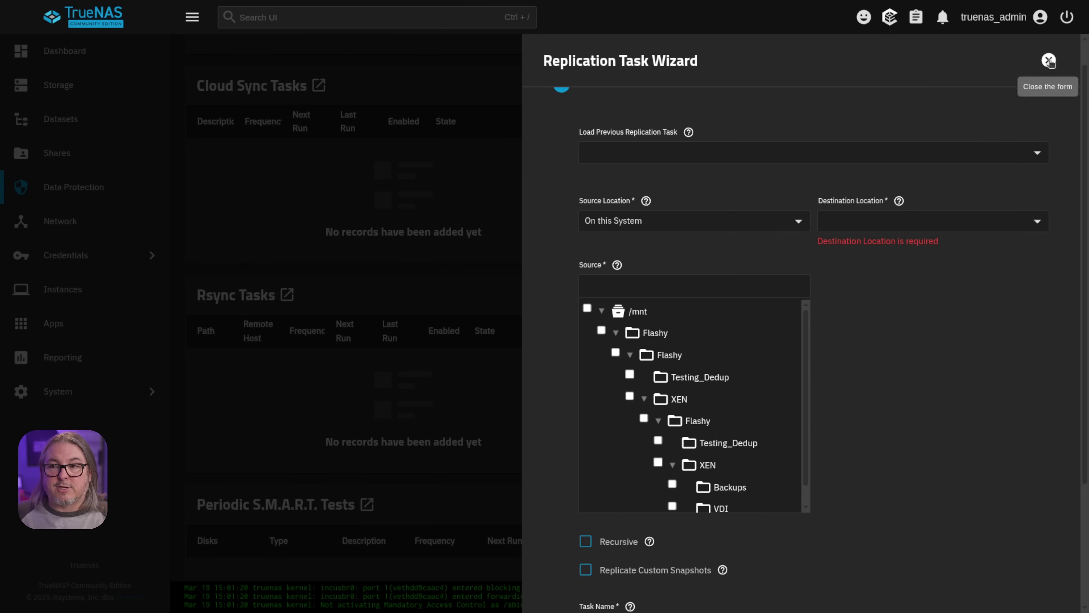
- Discard the unsaved replication task and go to the Instances page under Apps
{"action": "left_click", "coordinate": [1048, 60]}
{"action": "left_click", "coordinate": [637, 345]}
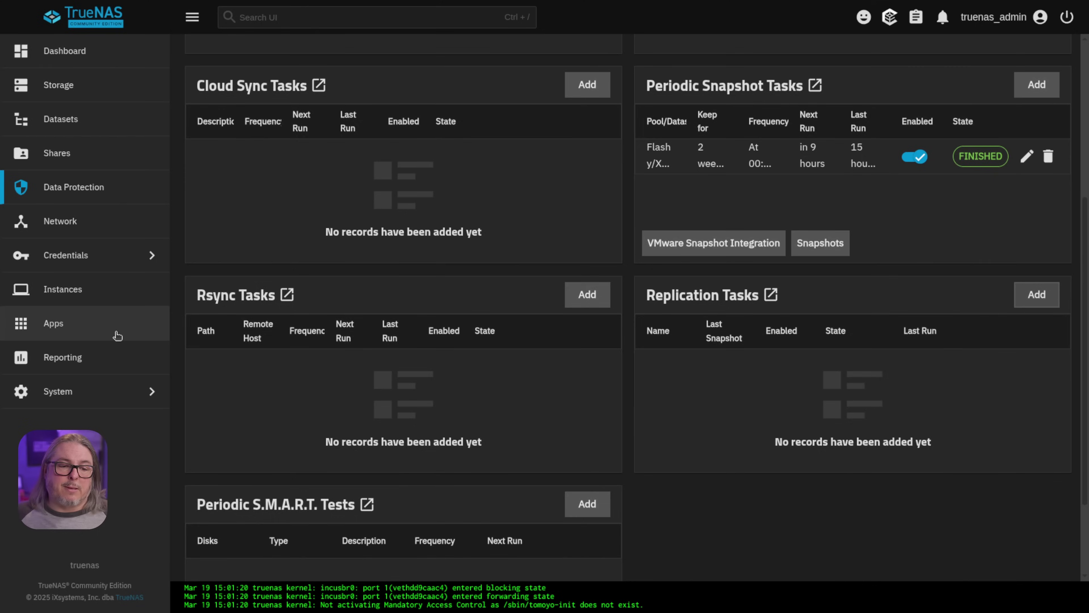
{"action": "left_click", "coordinate": [115, 330]}
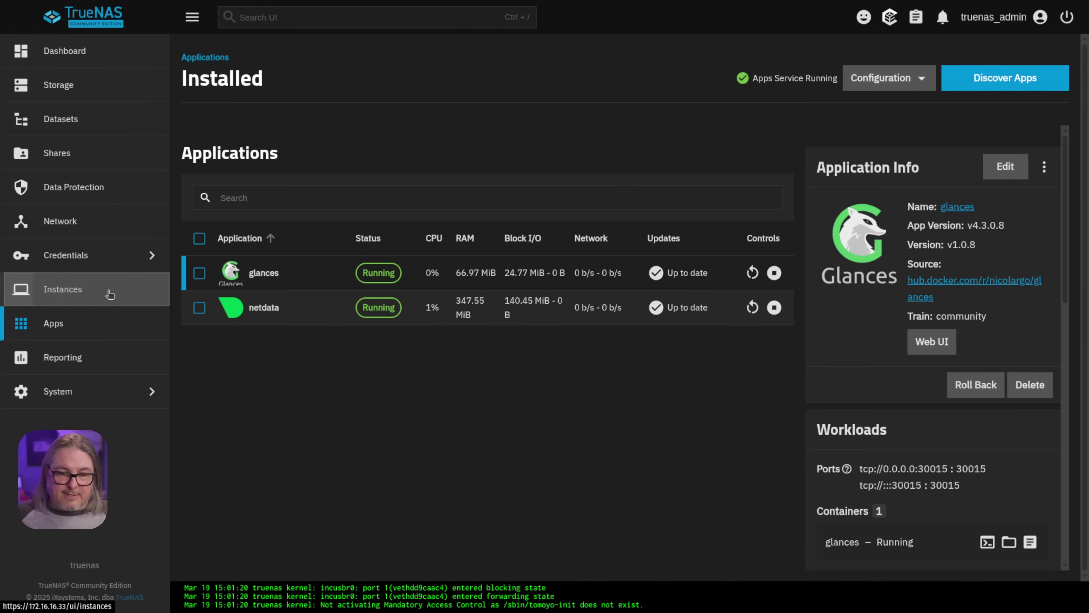
{"action": "left_click", "coordinate": [69, 289]}
- Highlight the Experimental badge, then view and close the alpine instance's edit settings
{"action": "left_click_drag", "start_coordinate": [352, 86], "coordinate": [287, 81]}
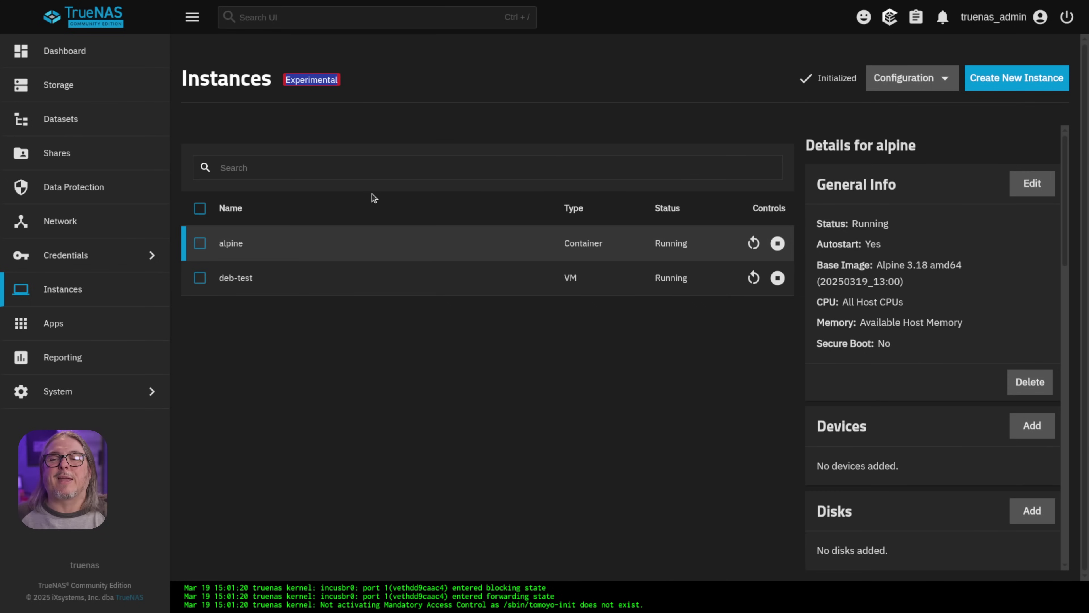
{"action": "left_click", "coordinate": [338, 231]}
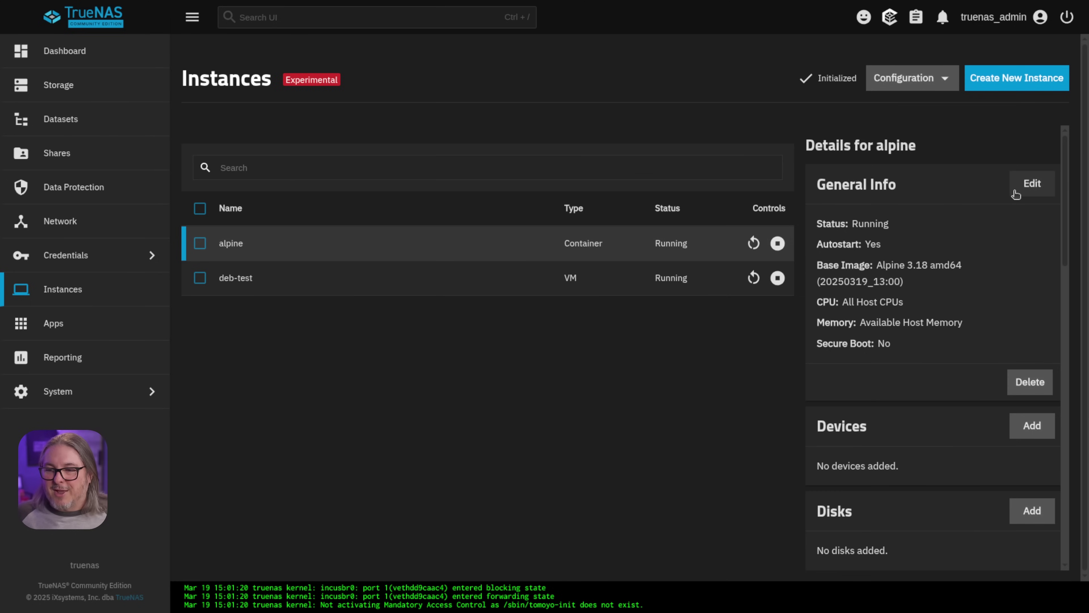
{"action": "left_click", "coordinate": [1022, 187]}
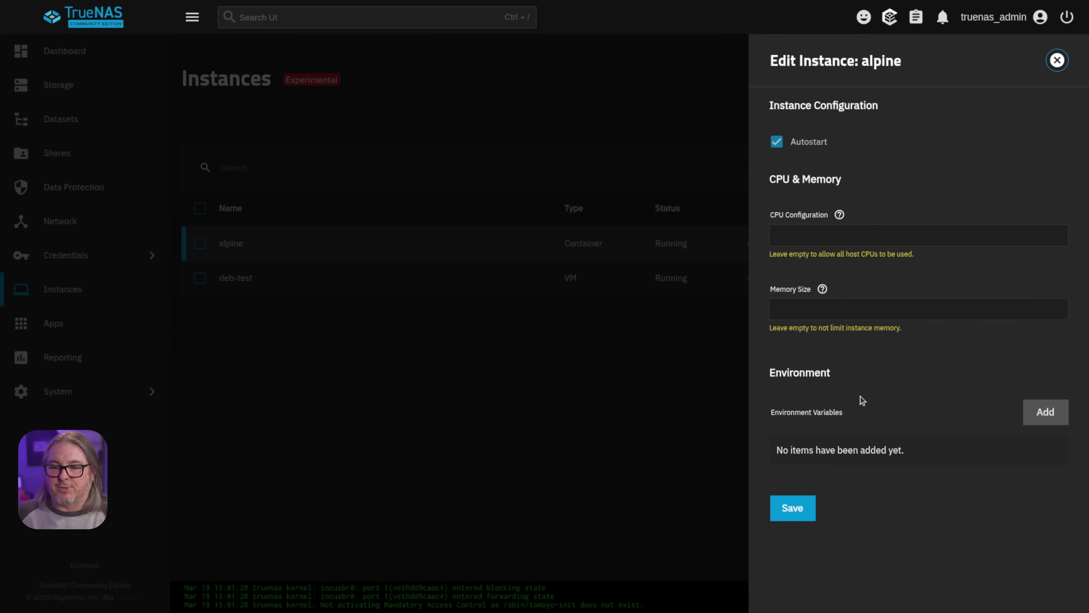
{"action": "left_click", "coordinate": [1056, 60]}
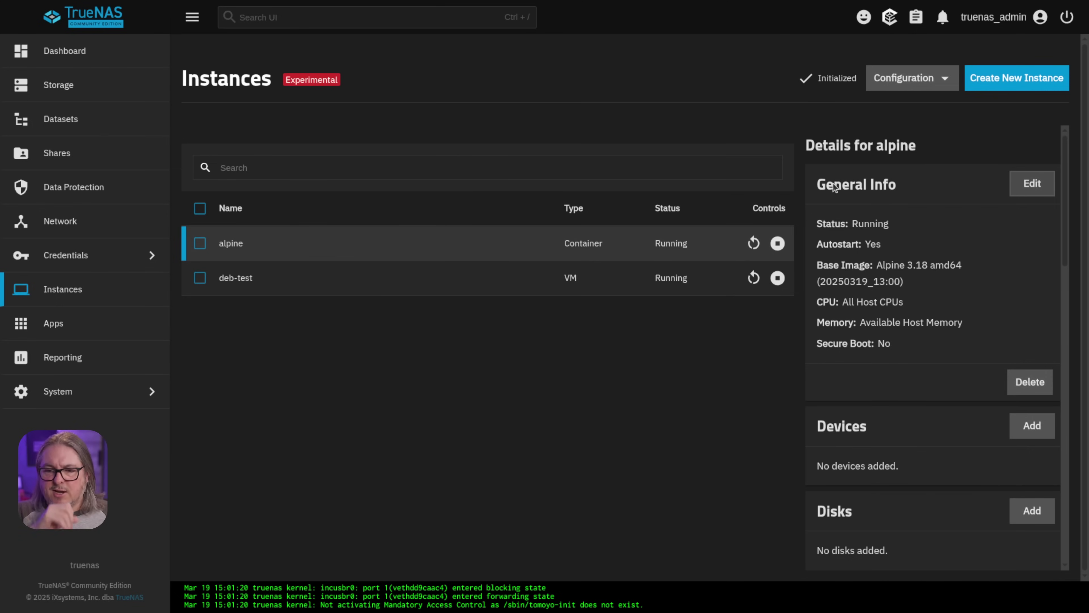
- View deb-test's details, then start a new instance with VM as the virtualization method
{"action": "left_click", "coordinate": [350, 295]}
{"action": "scroll", "coordinate": [879, 390], "scroll_direction": "down", "scroll_amount": 10}
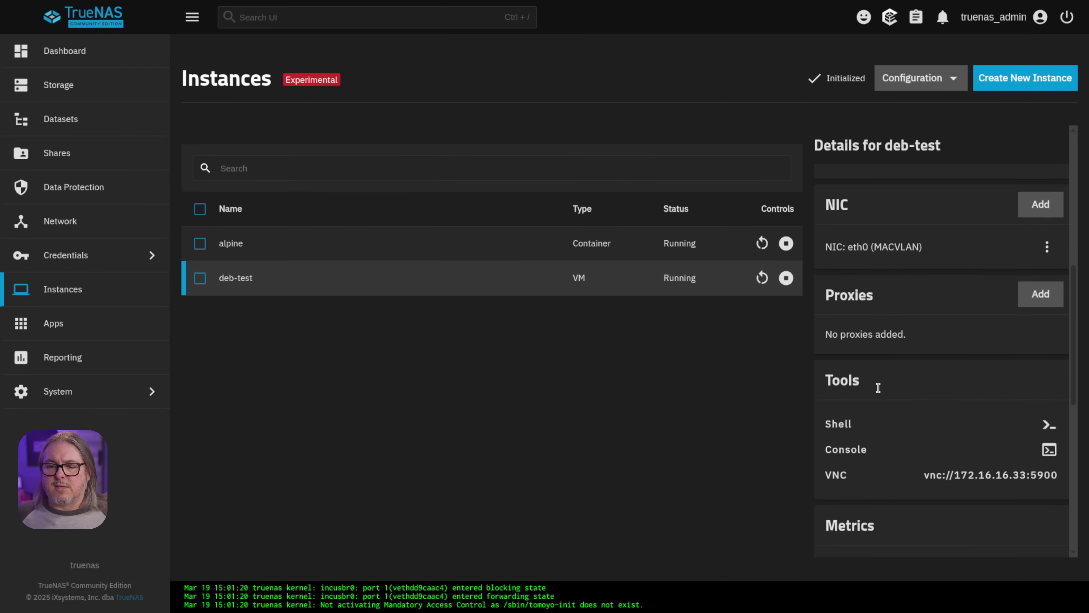
{"action": "left_click", "coordinate": [1007, 84]}
{"action": "left_click", "coordinate": [304, 331]}
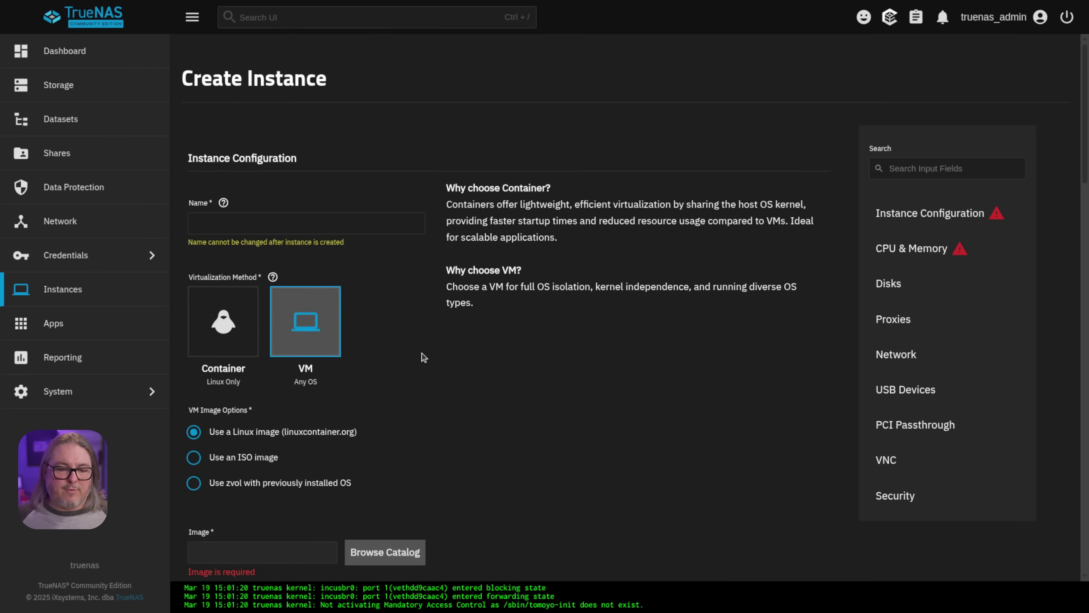
- Boot the new VM from a previously installed OS on zvol /dev/zvol/Flashy
{"action": "scroll", "coordinate": [511, 373], "scroll_direction": "down", "scroll_amount": 2}
{"action": "left_click", "coordinate": [230, 279]}
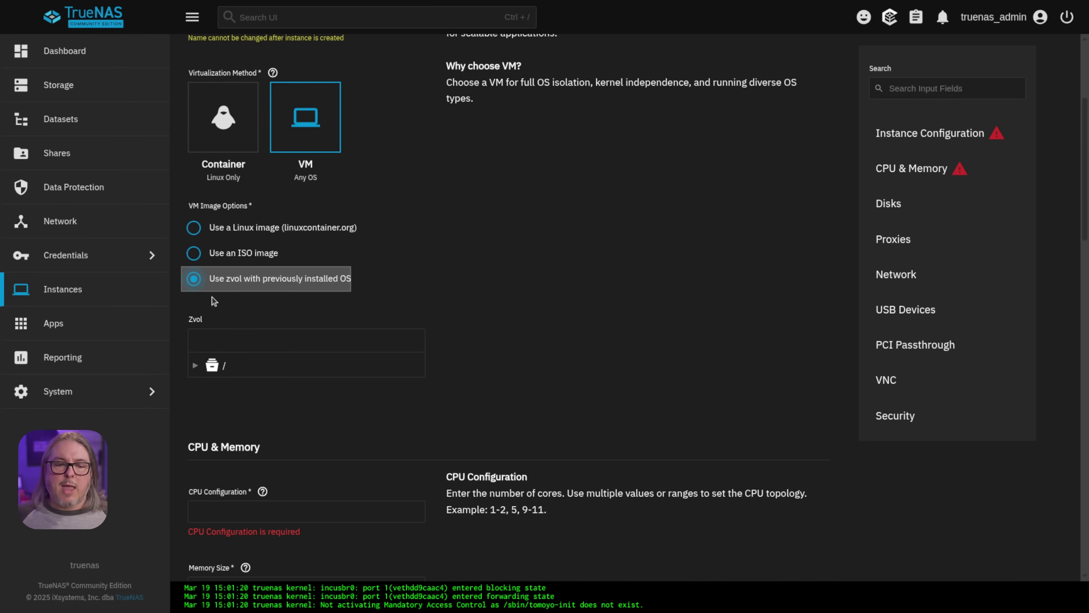
{"action": "left_click", "coordinate": [195, 365]}
{"action": "left_click", "coordinate": [211, 387]}
{"action": "left_click", "coordinate": [223, 409]}
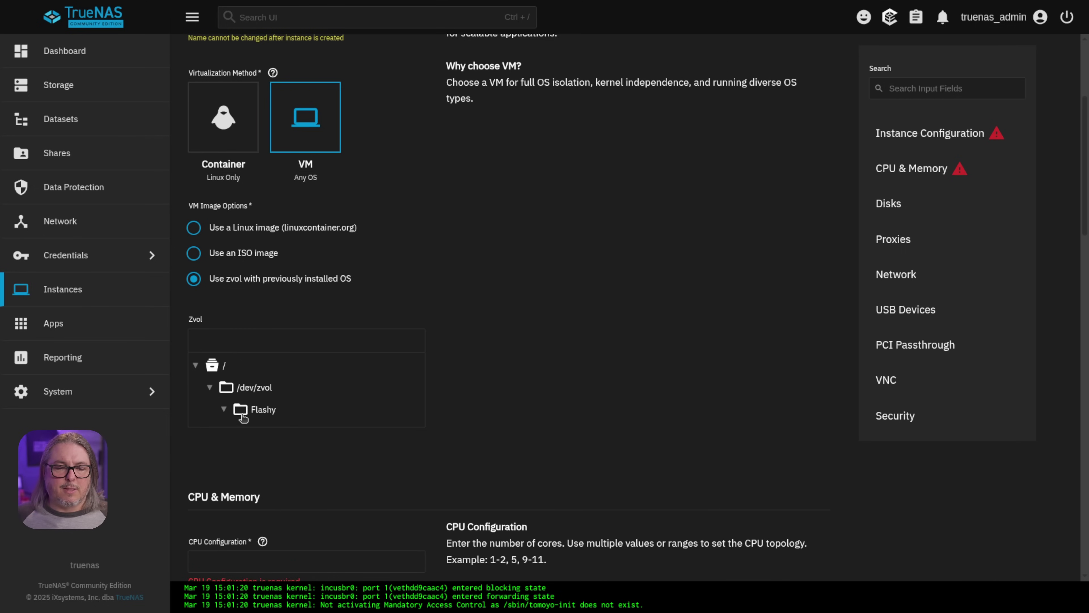
{"action": "left_click", "coordinate": [258, 409]}
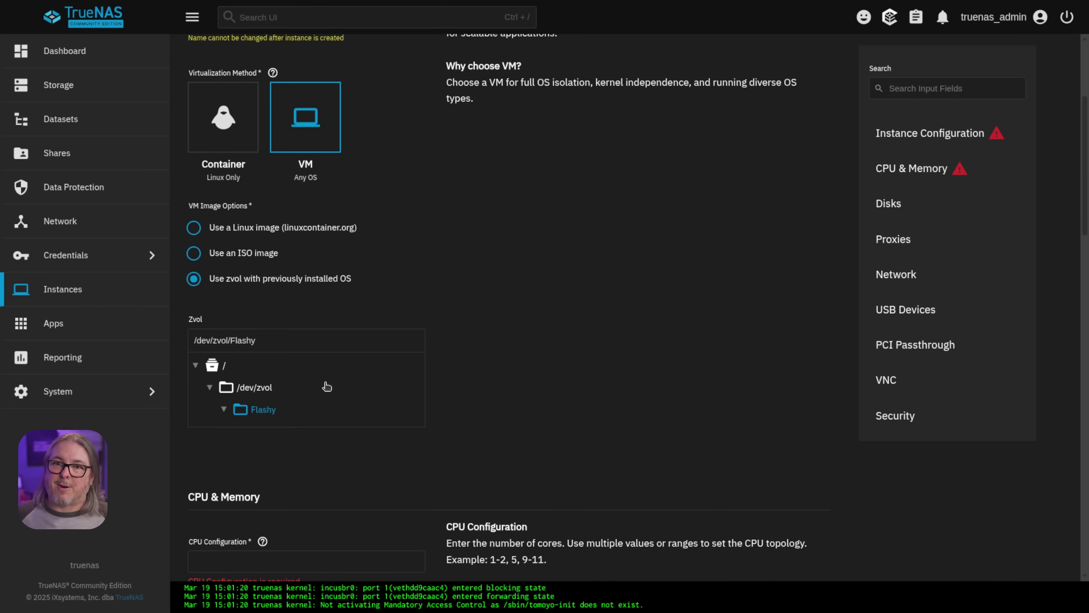
{"action": "scroll", "coordinate": [520, 398], "scroll_direction": "up", "scroll_amount": 5}
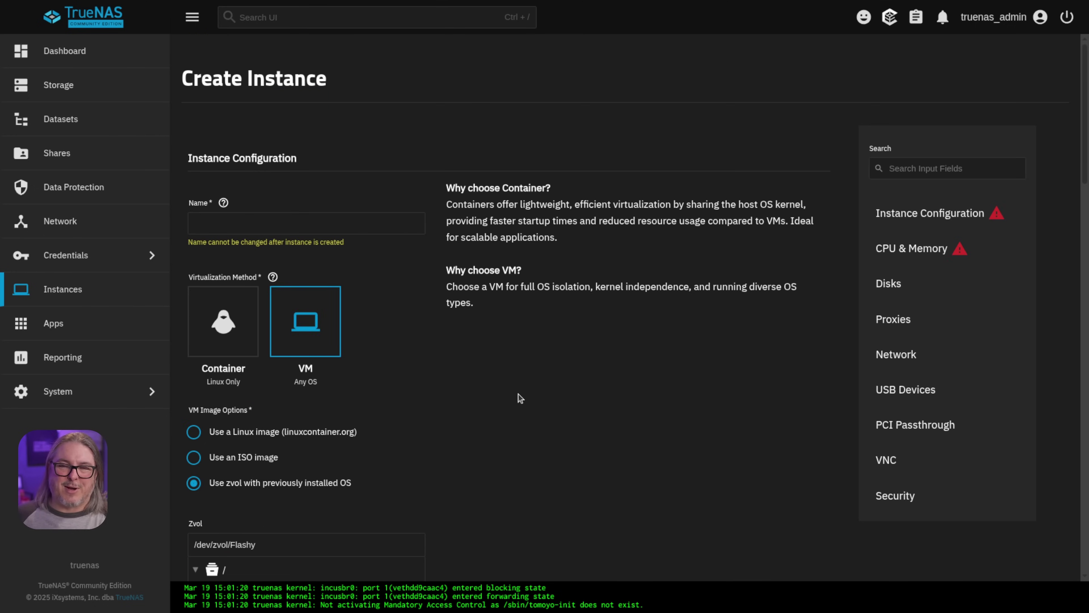
{"action": "scroll", "coordinate": [520, 398], "scroll_direction": "down", "scroll_amount": 10}
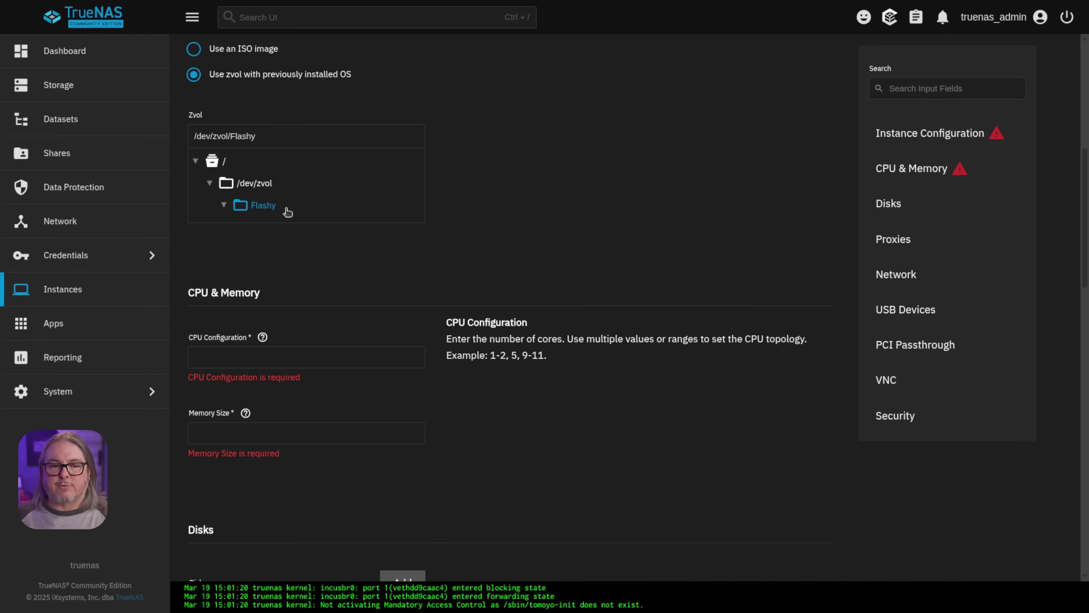
{"action": "scroll", "coordinate": [588, 253], "scroll_direction": "up", "scroll_amount": 1}
{"action": "scroll", "coordinate": [589, 253], "scroll_direction": "up", "scroll_amount": 5}
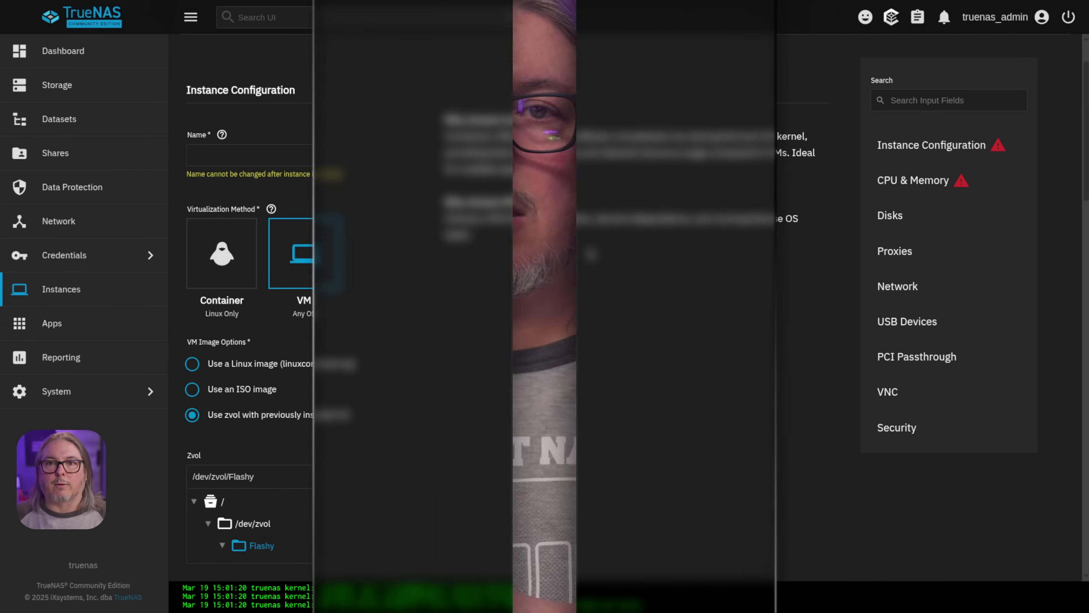